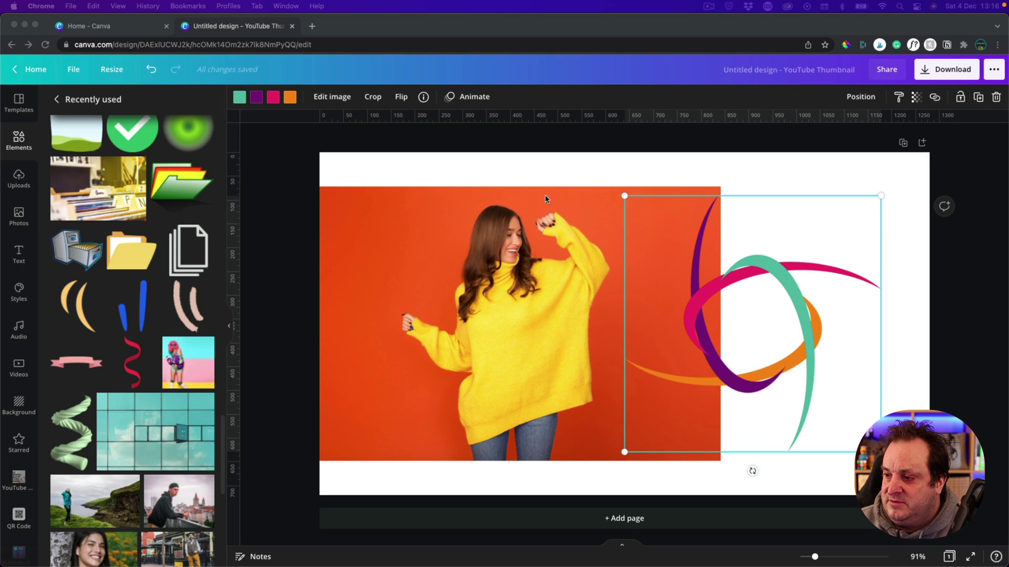
Step: Shift the orange photo right and drag the colourful swirl onto the woman's sweater
left_click(518, 171)
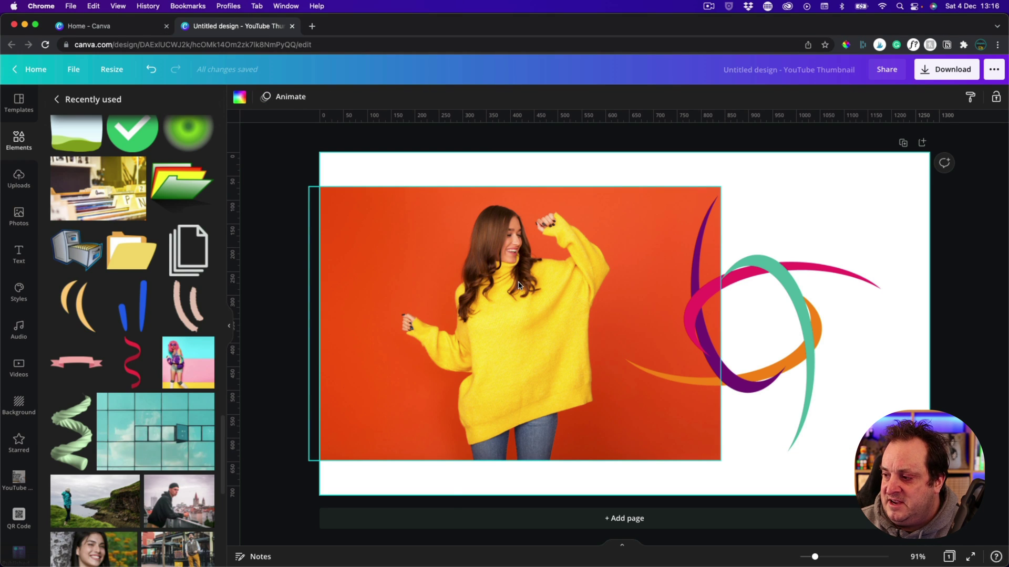
left_click(778, 316)
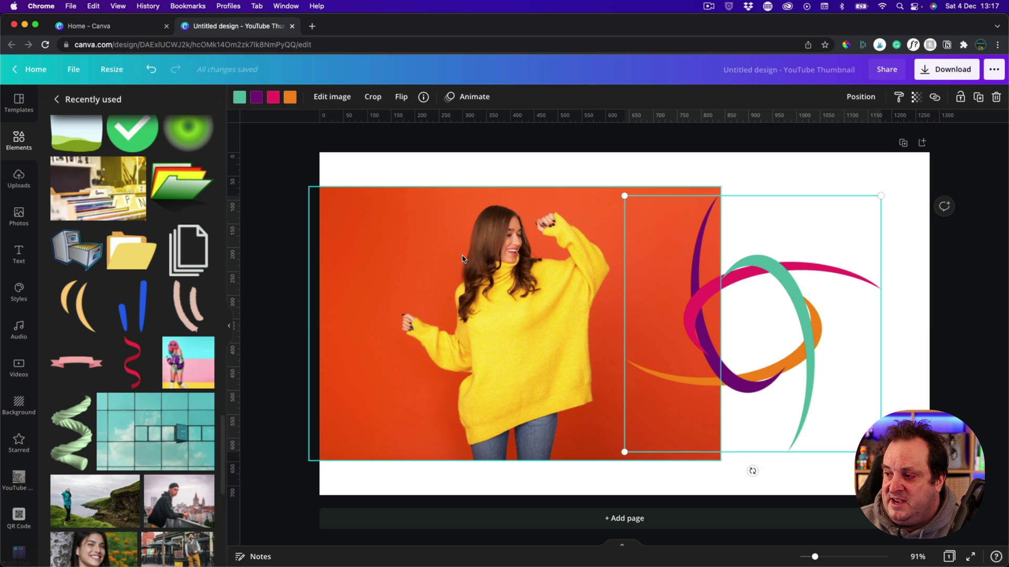
left_click_drag(461, 259, 504, 259)
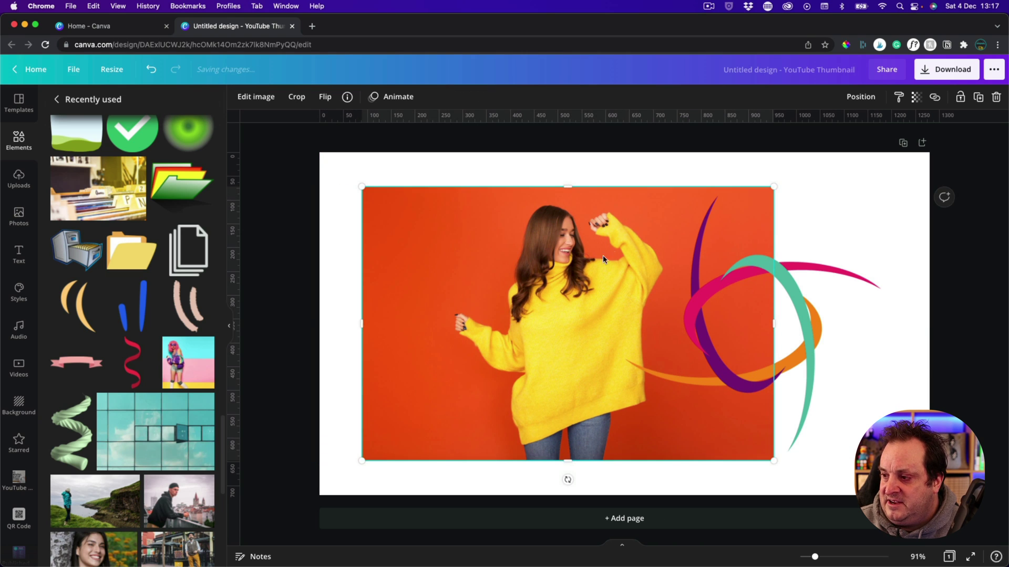
left_click_drag(827, 282, 655, 263)
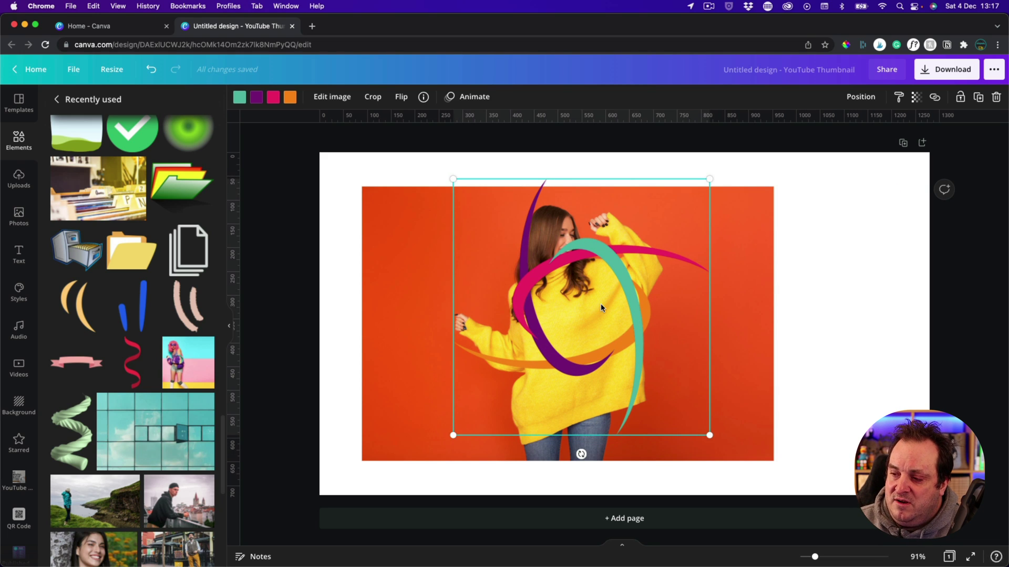
Step: Crop the swirl down to its upper half
left_click(383, 100)
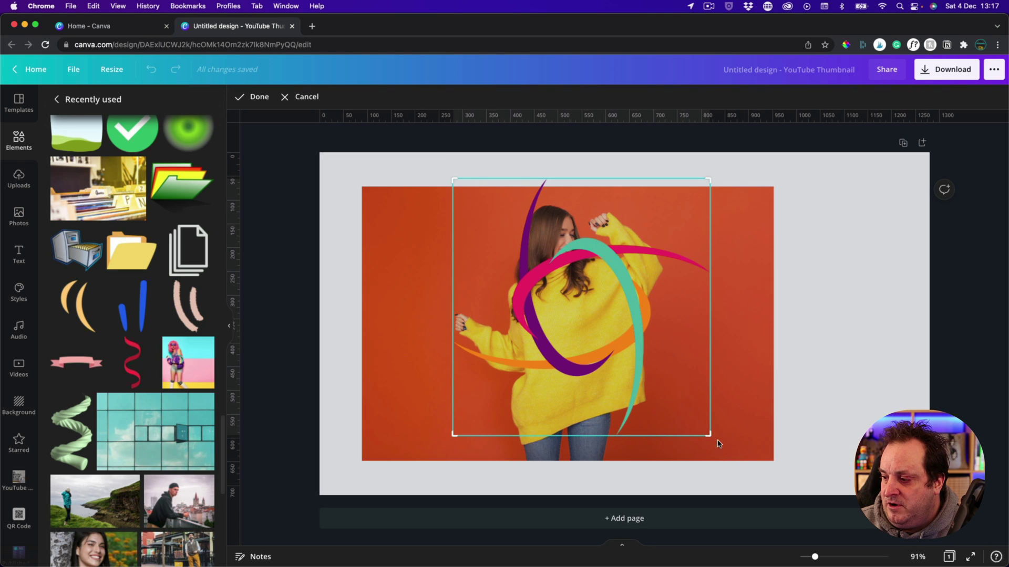
left_click_drag(709, 435, 699, 340)
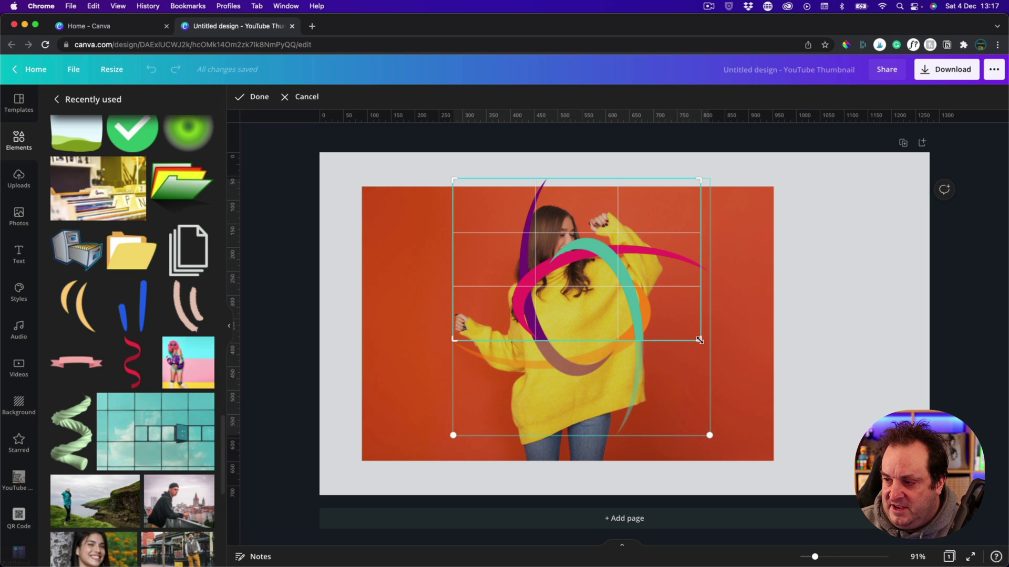
left_click(810, 342)
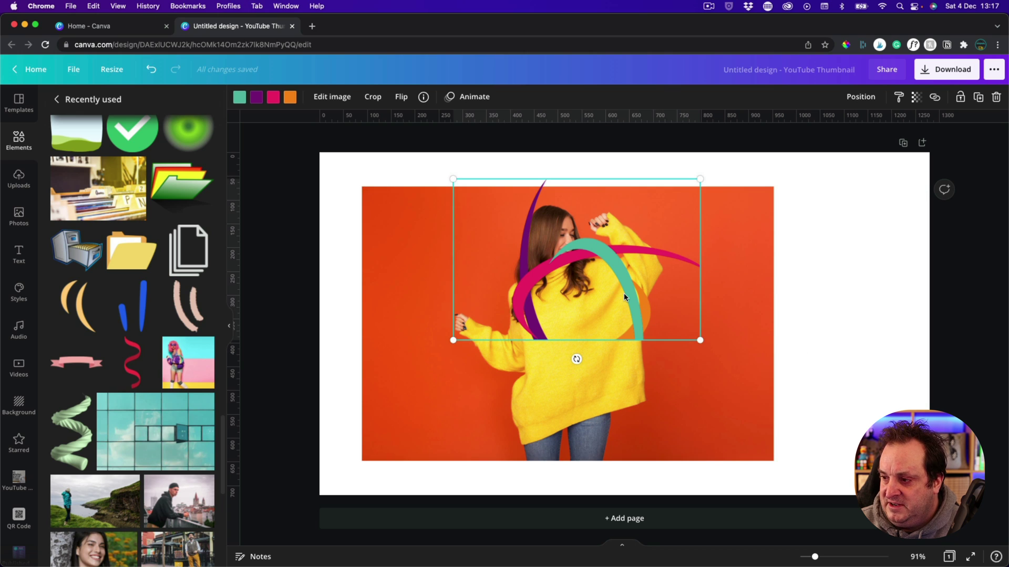
Step: Duplicate the cropped swirl and recrop the copy to the swirl's lower half
key("super+c")
key("super+v")
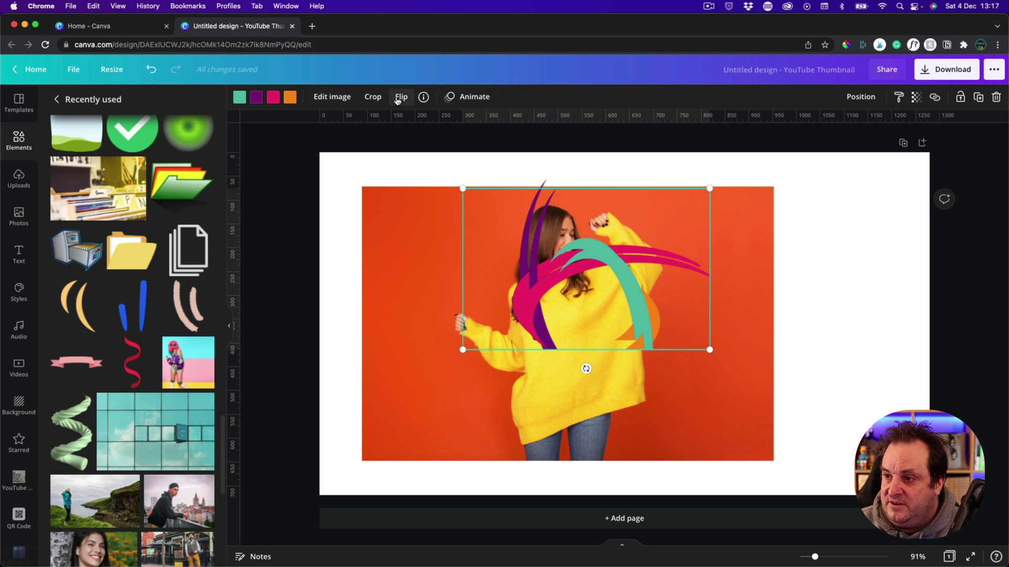
left_click(373, 97)
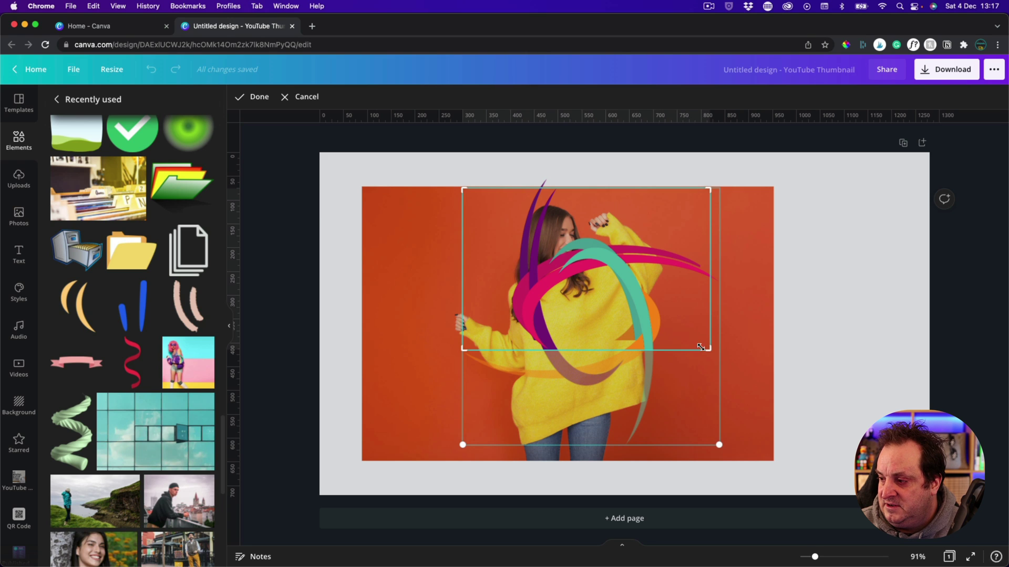
left_click_drag(708, 349, 719, 447)
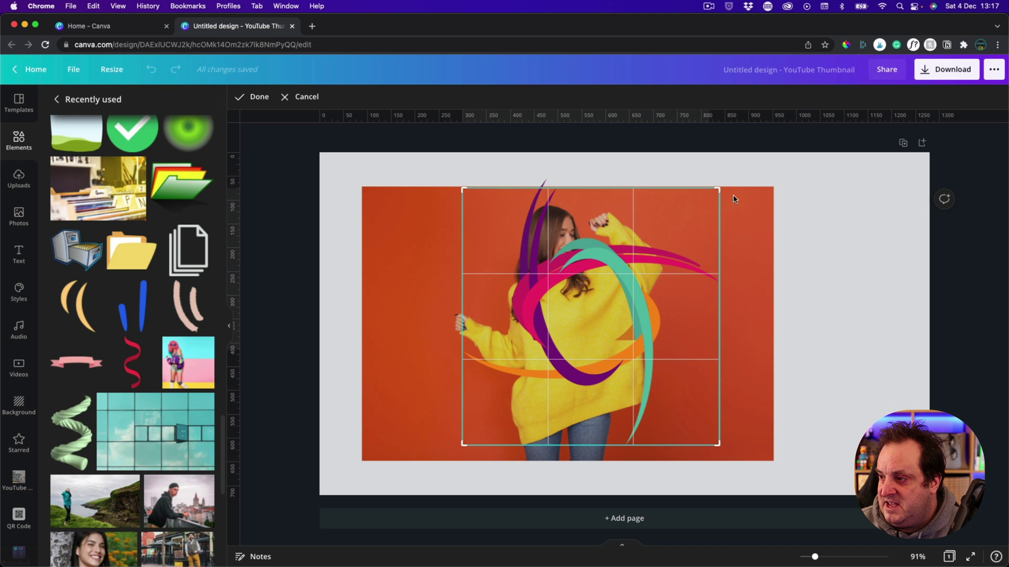
left_click_drag(719, 188, 715, 342)
Step: Finish the lower swirl crop, align it with the upper piece, and shrink everything together
left_click(792, 358)
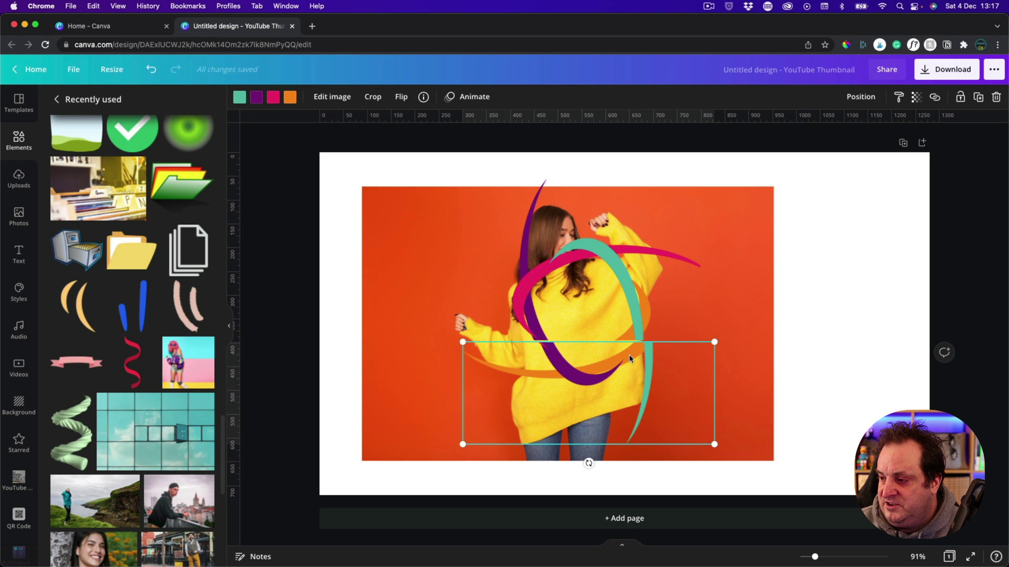
left_click_drag(634, 356, 626, 355)
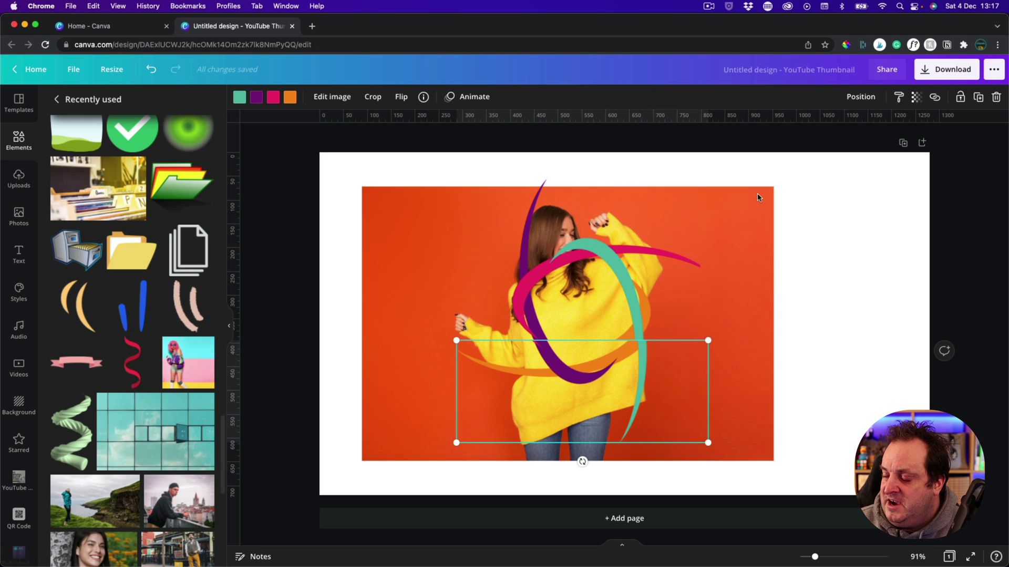
key("super+a")
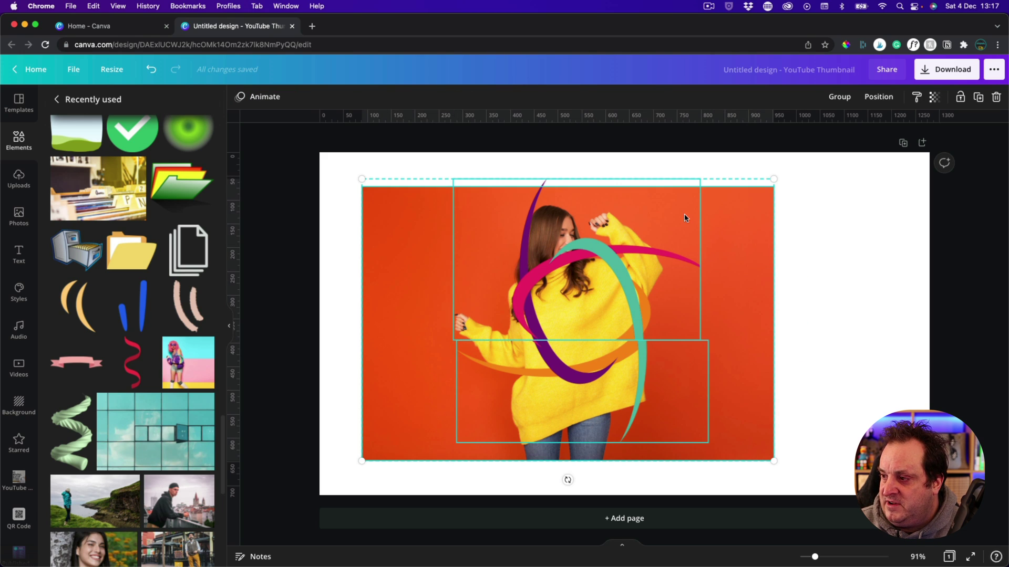
left_click_drag(775, 177, 734, 206)
Step: Enlarge both swirl pieces together and recentre them around the woman
left_click(555, 247)
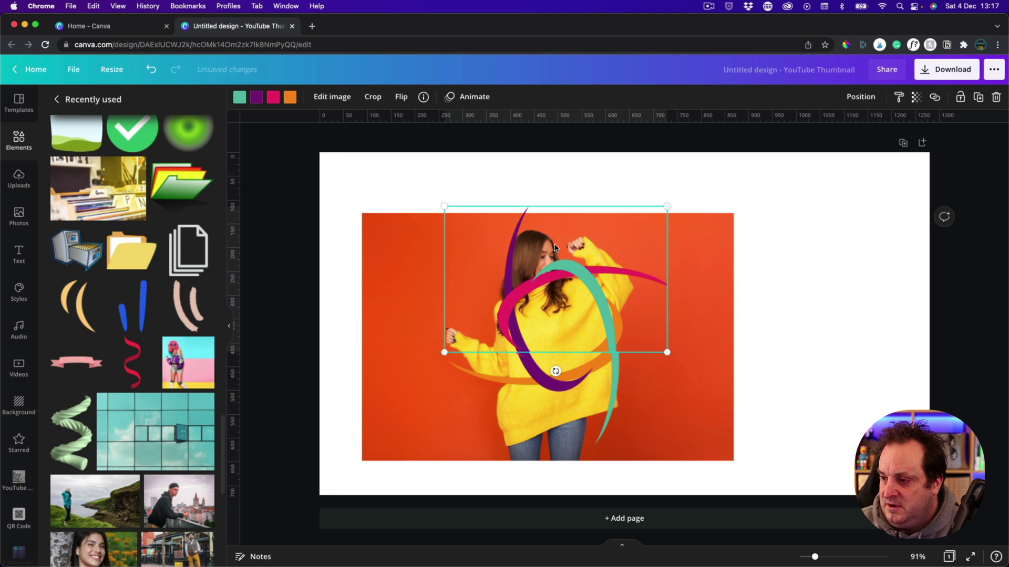
left_click(528, 388, "shift")
left_click_drag(674, 205, 768, 185)
left_click_drag(617, 276, 571, 300)
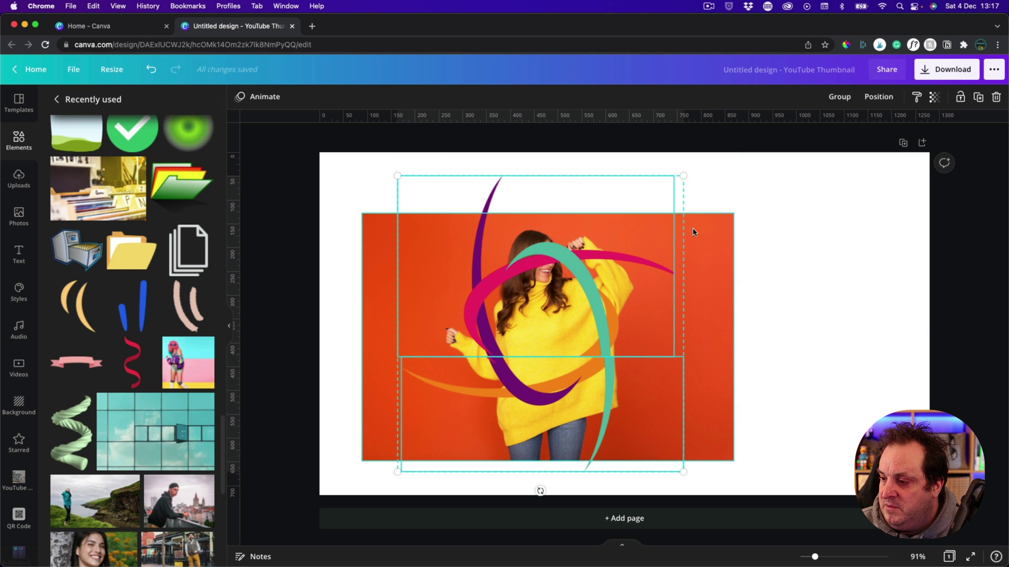
Step: Send the lower swirl piece backwards behind the photo
left_click(865, 317)
left_click(606, 363)
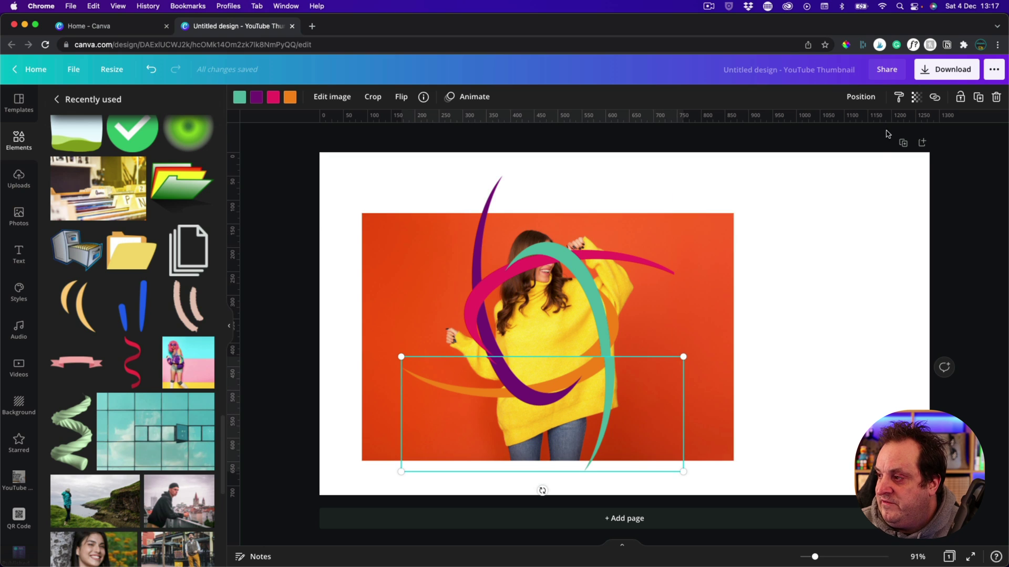
left_click(871, 98)
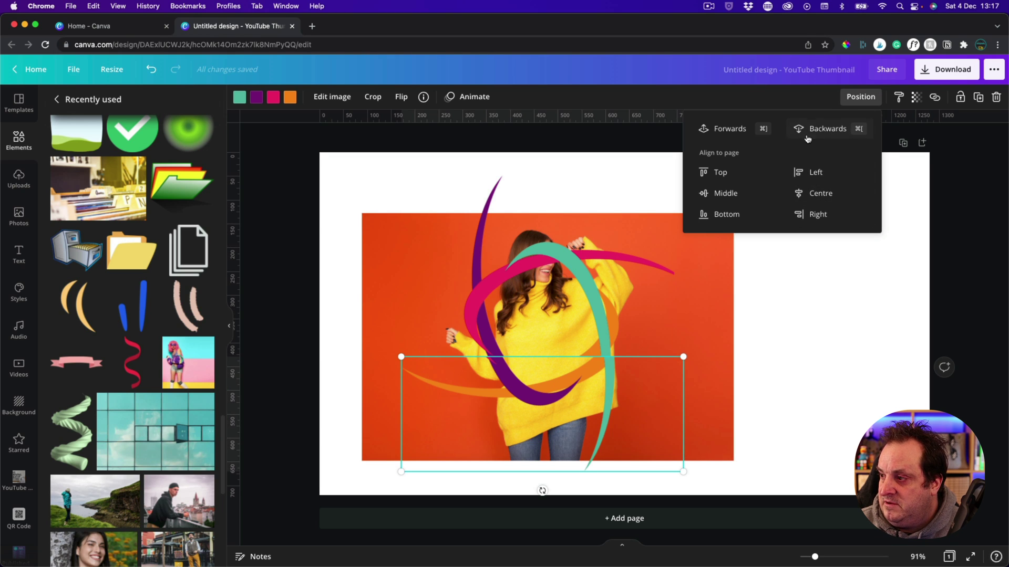
left_click(807, 137)
left_click(876, 320)
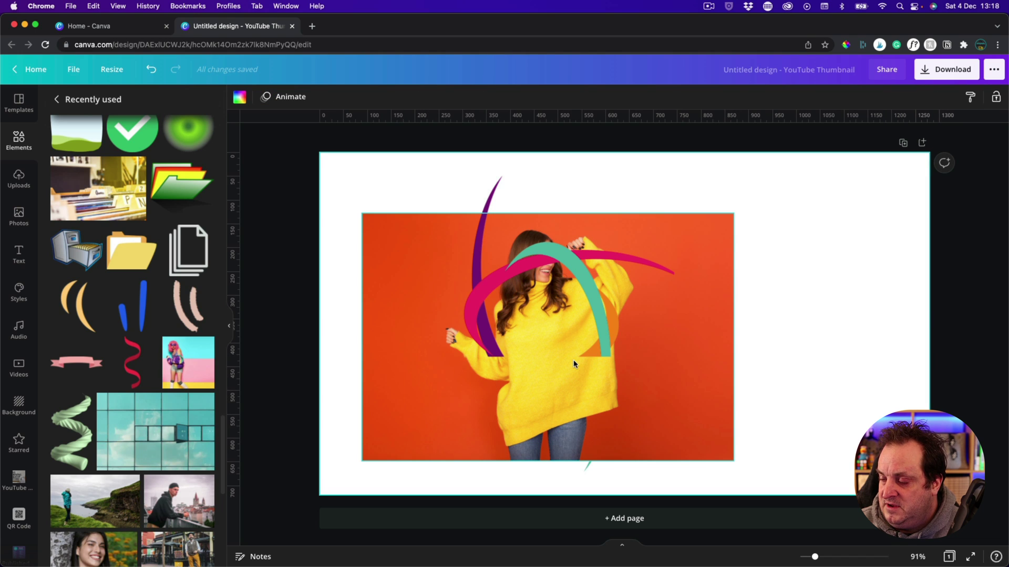
Step: Cut out the woman by removing the photo's orange background with BG Remover
left_click(387, 269)
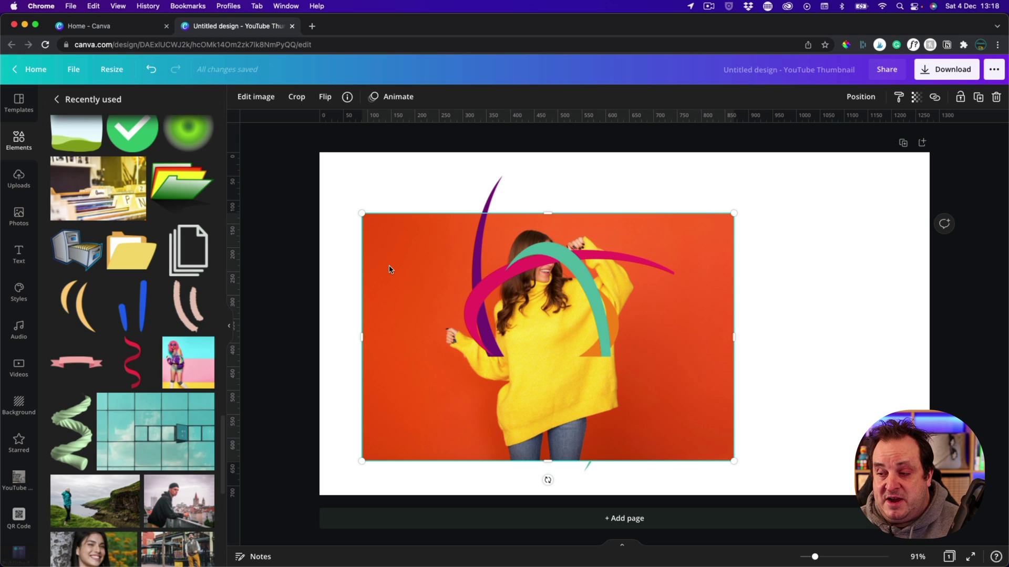
right_click(388, 269)
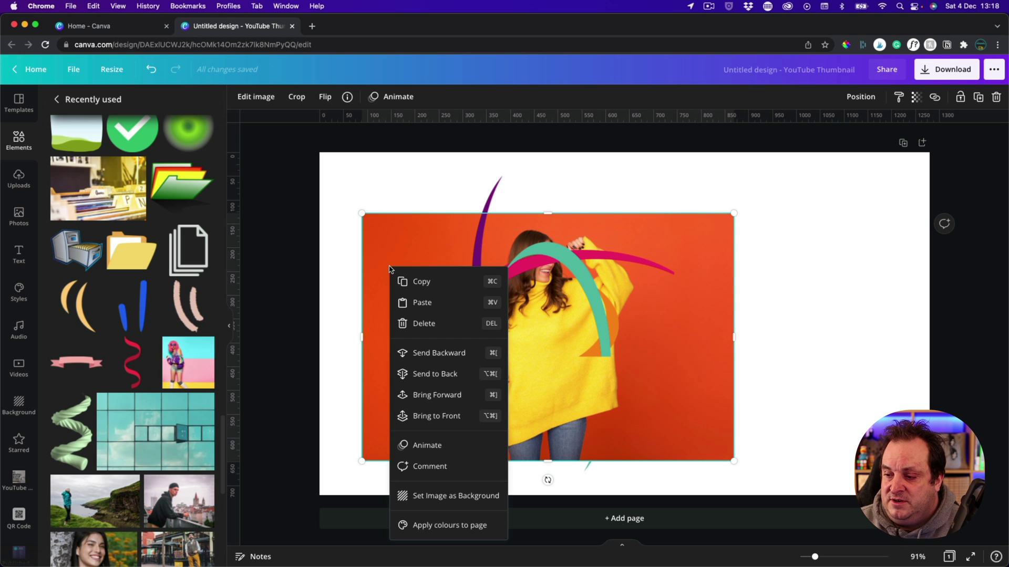
left_click(375, 248)
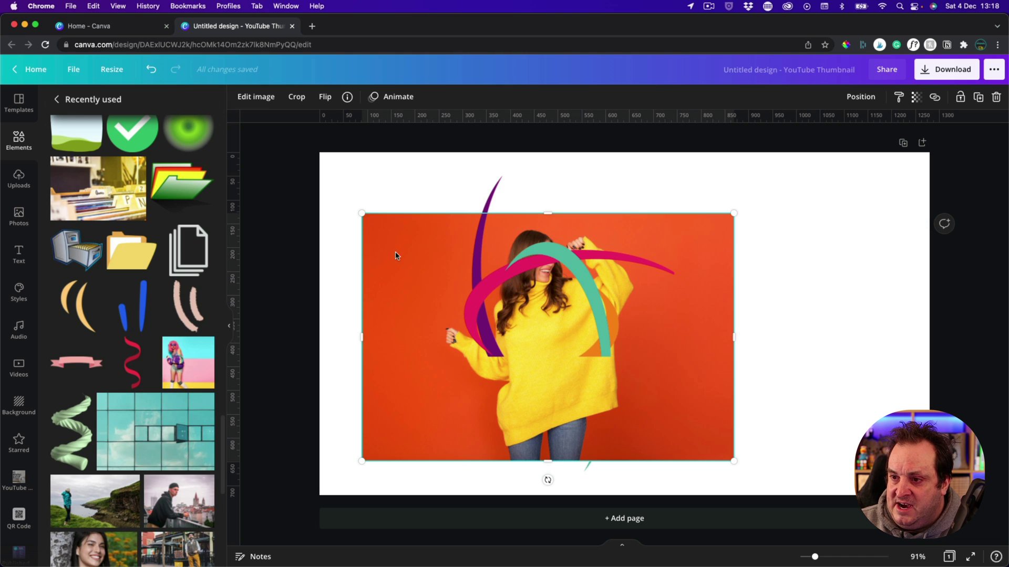
left_click(259, 98)
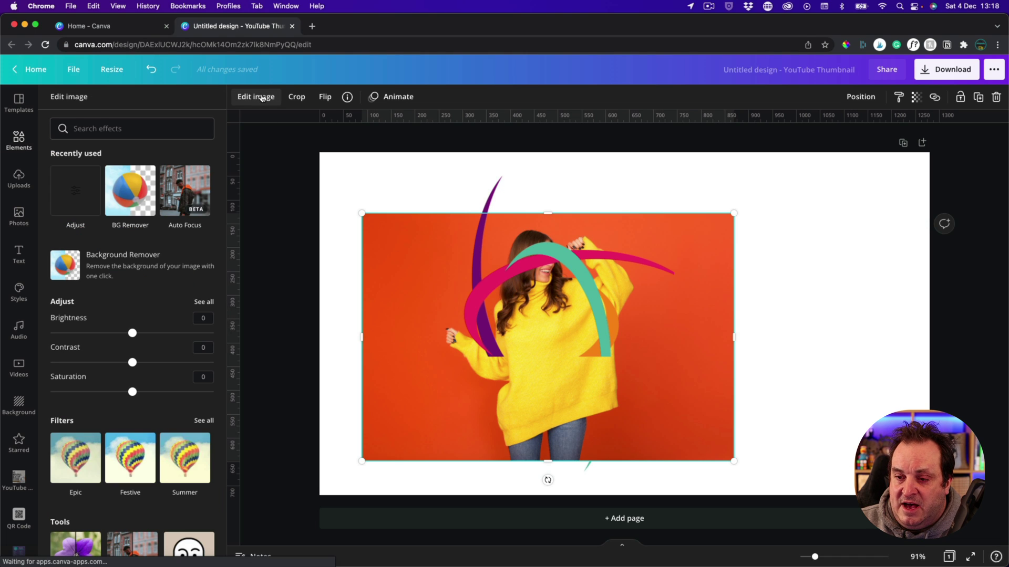
left_click(132, 191)
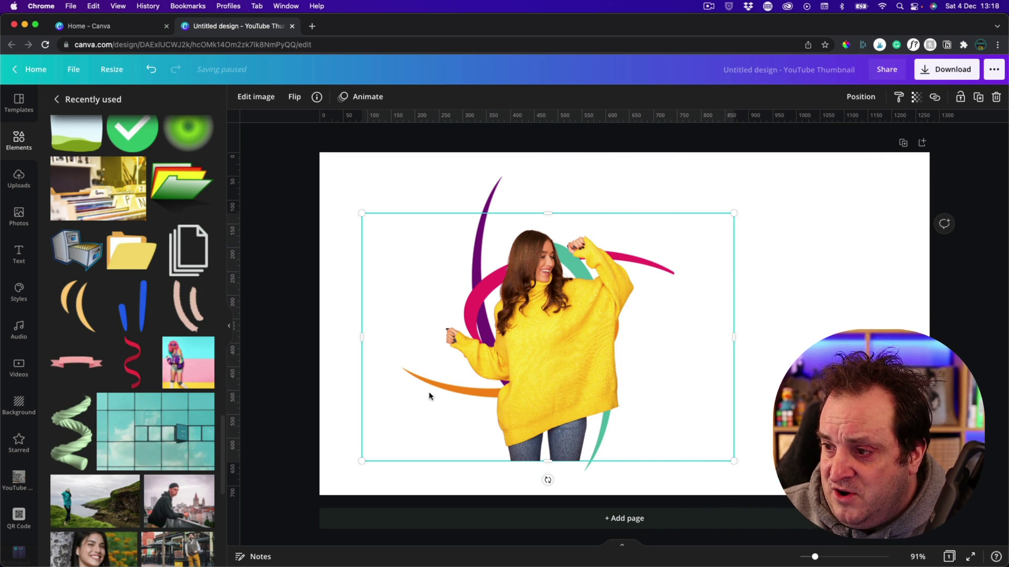
Step: Delete both old swirl pieces
key("super+bracketleft")
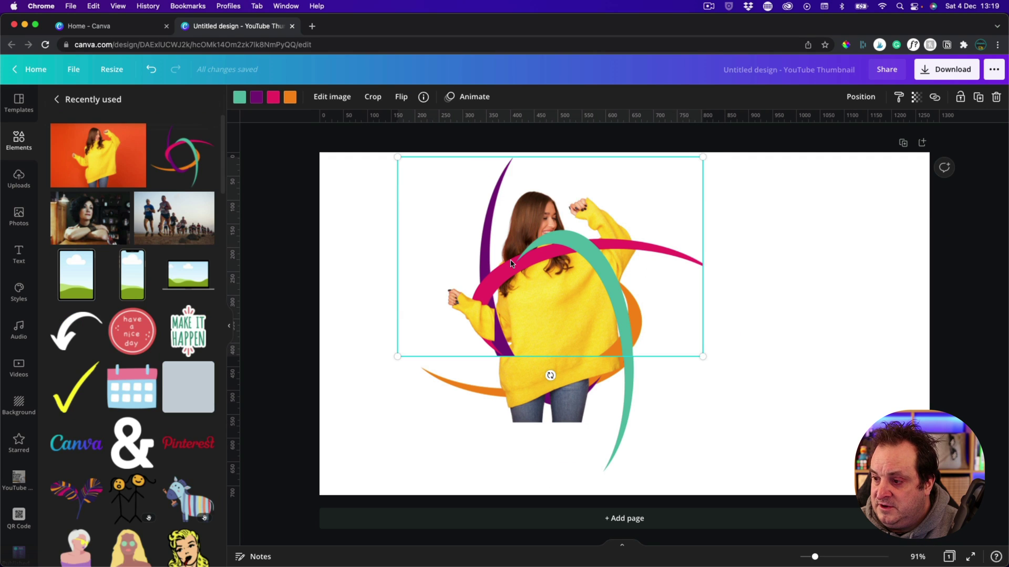
key("super+bracketleft")
left_click(605, 446)
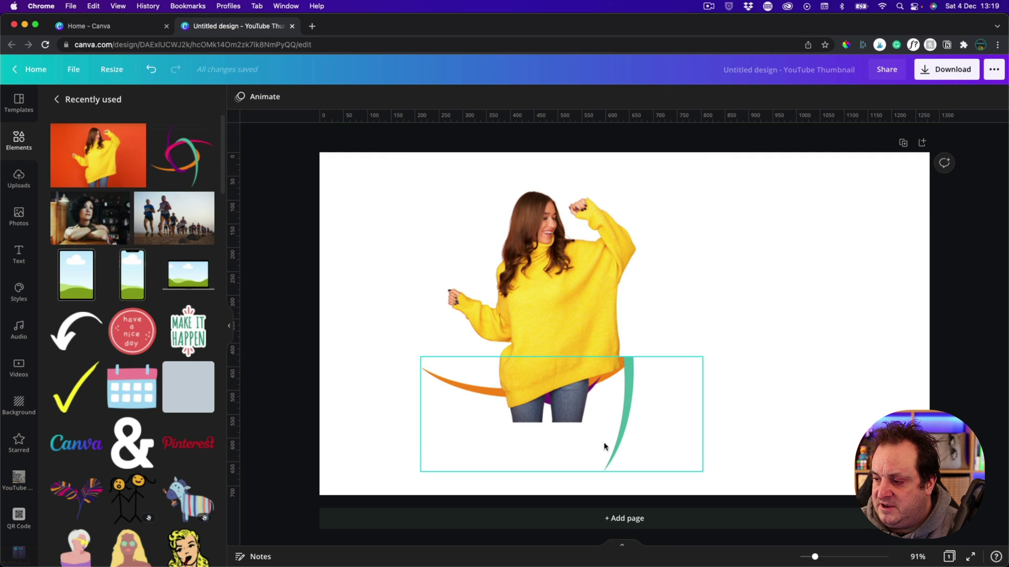
key("Delete")
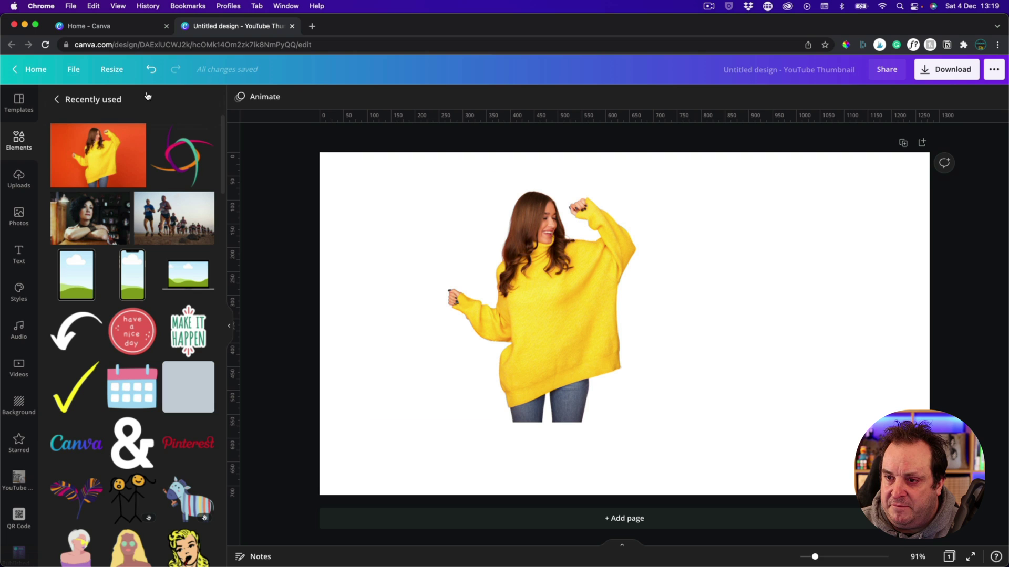
Step: Delete the hidden leftover element and nudge the cut-out woman slightly right
left_click(421, 284)
key("Delete")
left_click_drag(569, 294, 629, 310)
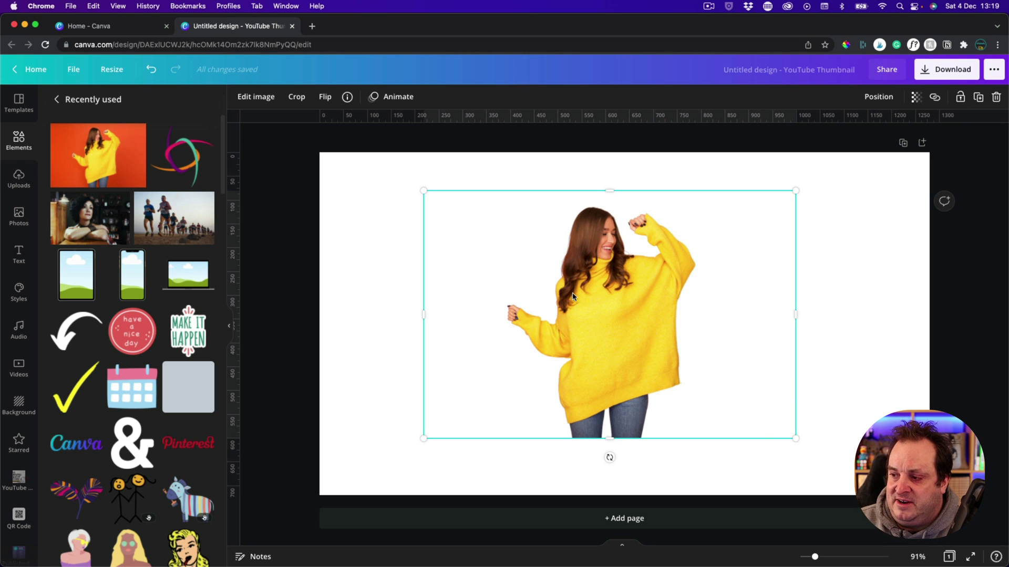
mouse_move(612, 292)
left_mouse_down()
mouse_move(590, 288)
mouse_move(600, 291)
left_mouse_up()
Step: Add the swirl from Recently used, enlarge it to about 592 × 592, centred on the woman
left_click(192, 165)
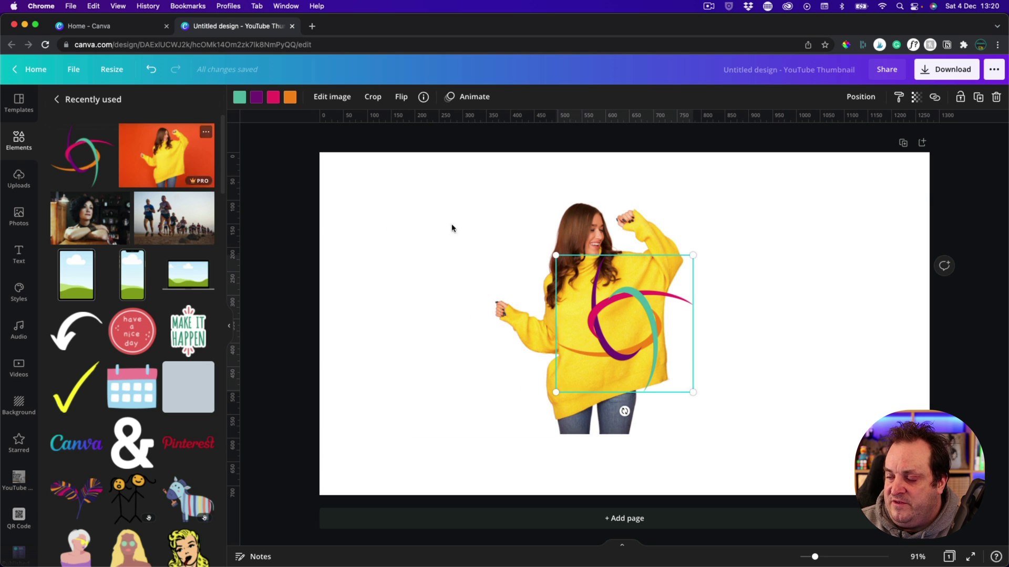
left_click_drag(552, 255, 462, 229)
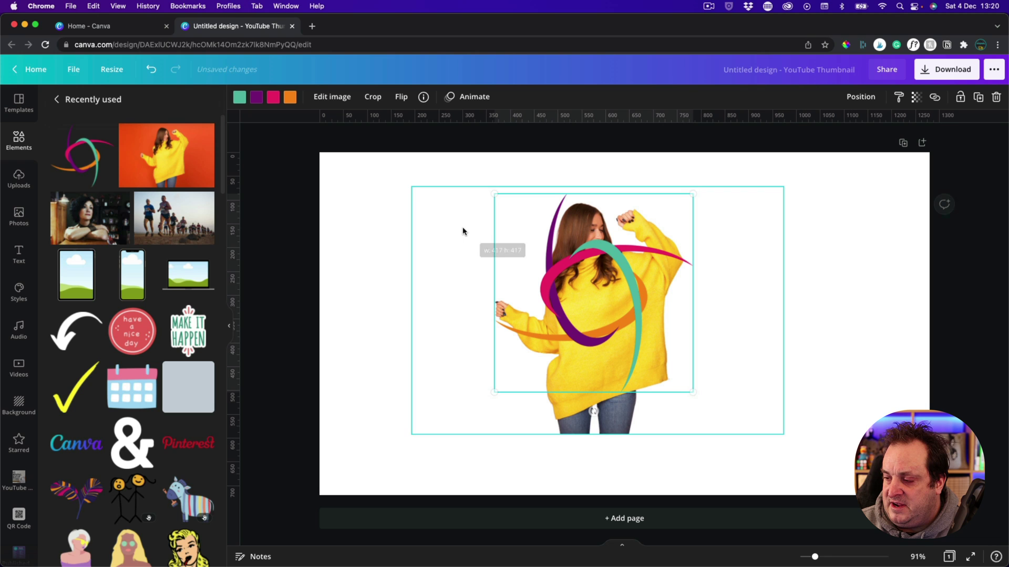
left_click_drag(696, 396, 777, 437)
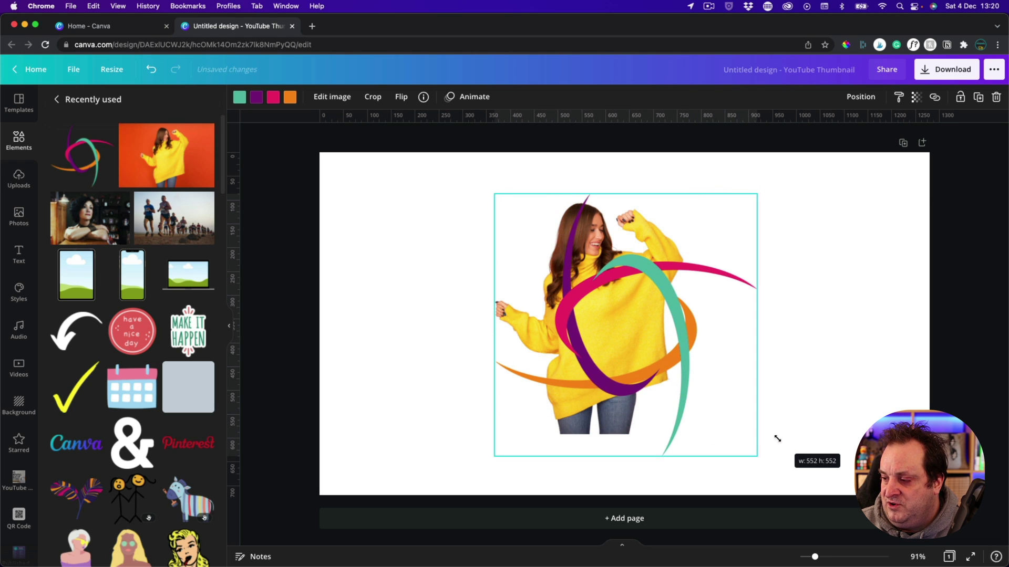
left_click_drag(665, 352, 638, 334)
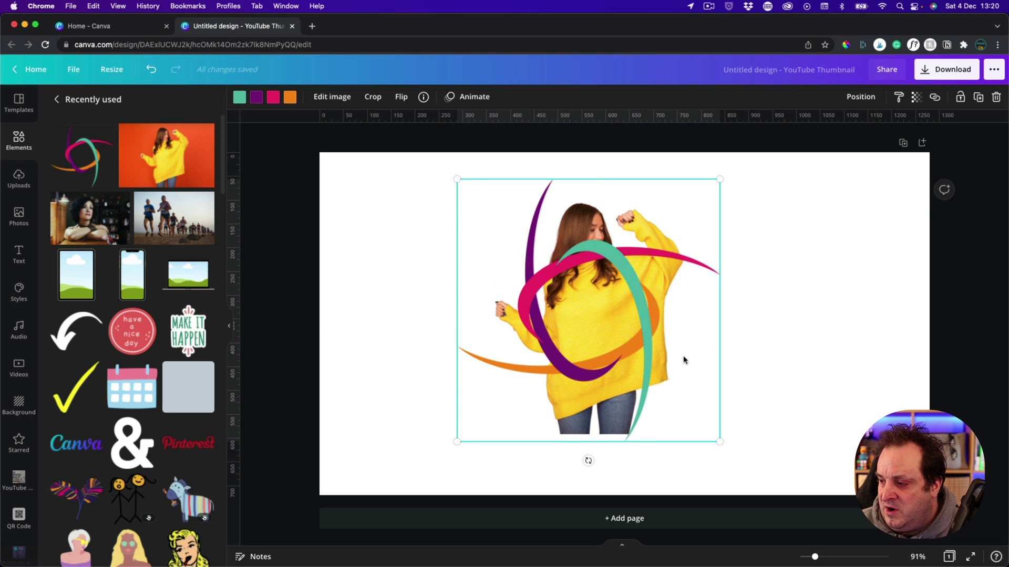
left_click_drag(720, 440, 764, 459)
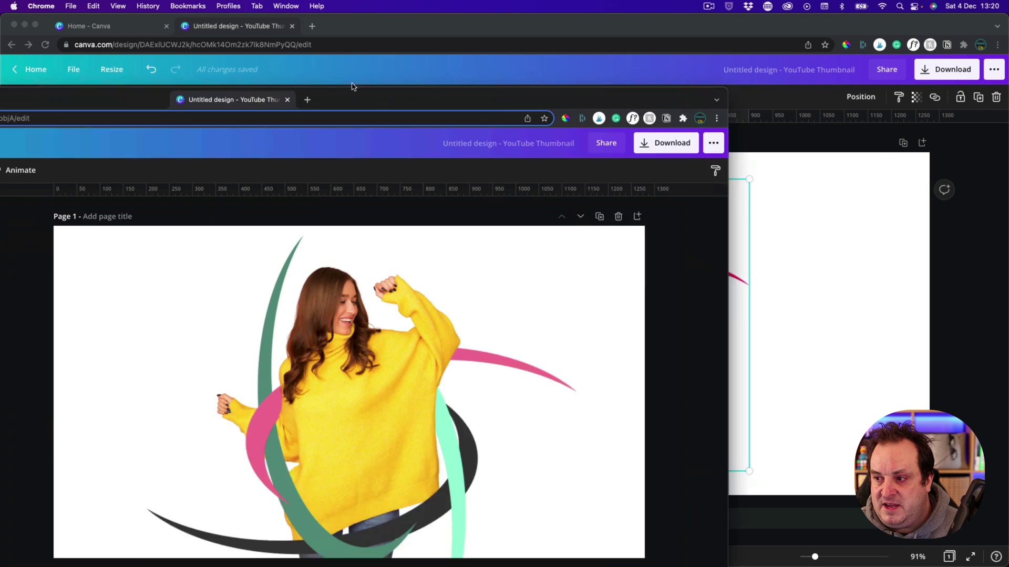
Step: Drag the second Canva window's tab into this window's tab strip
left_click_drag(354, 85, 435, 28)
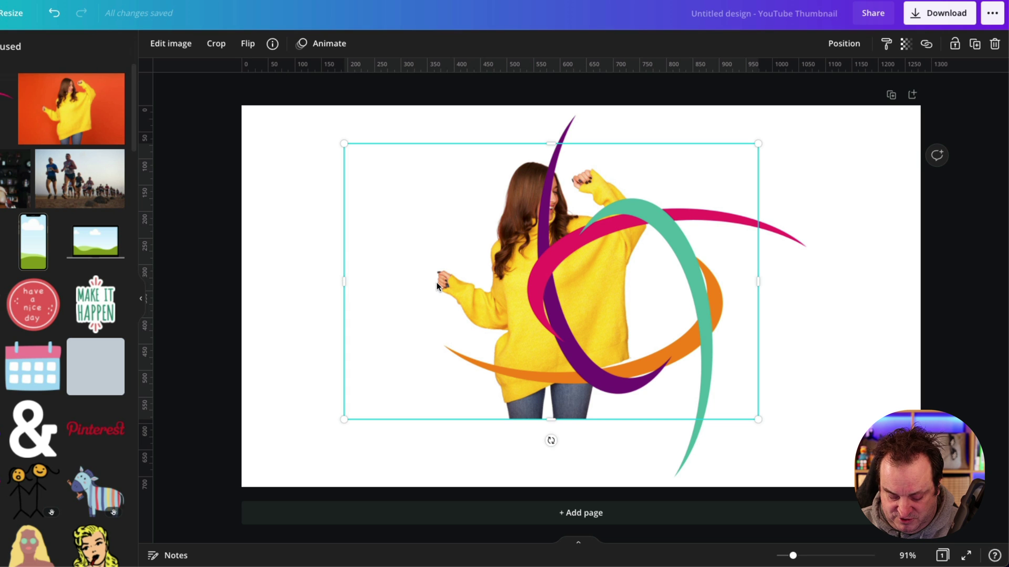
Step: Bring the woman forward with Ctrl+] and shift the swirl left to centre on her
key("ctrl+bracketright")
left_click_drag(493, 292, 485, 281)
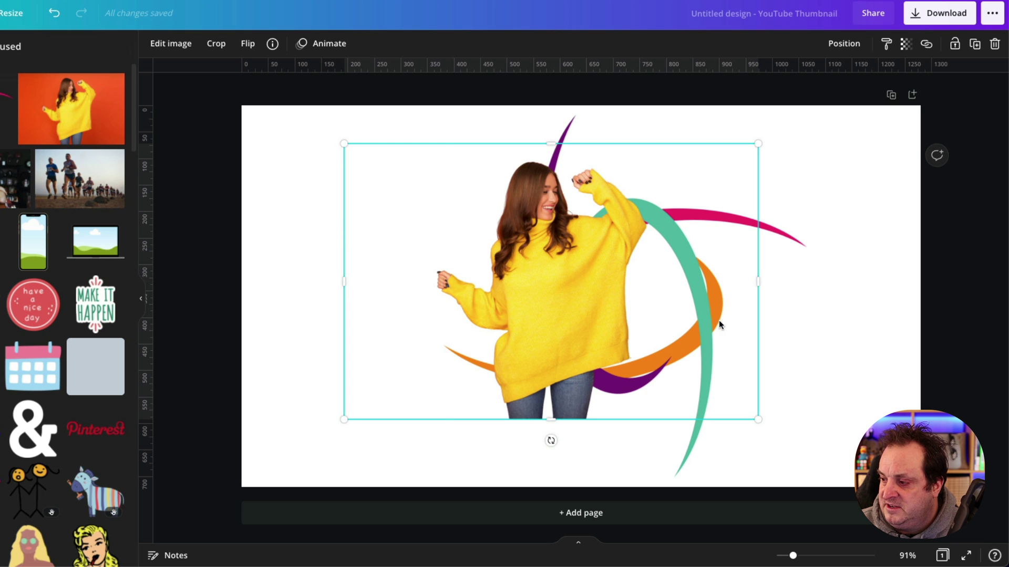
left_click_drag(778, 334, 716, 331)
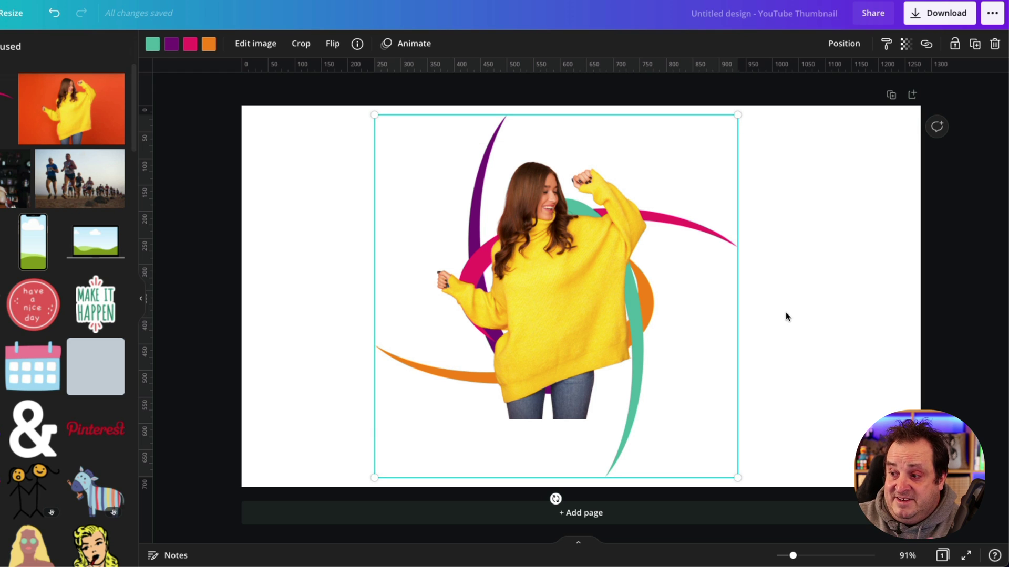
left_click(536, 95)
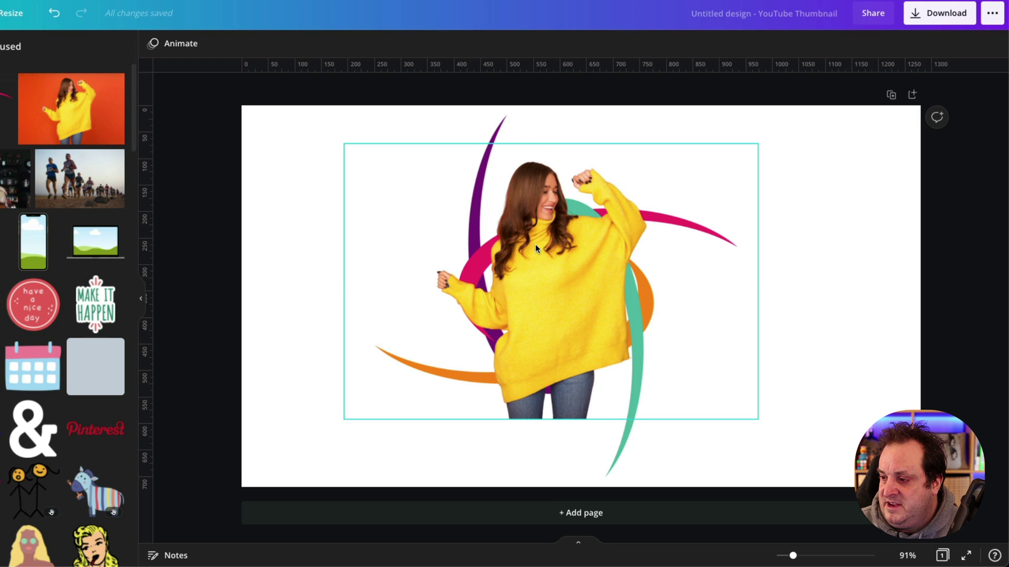
Step: Show the woman photo's context menu with its Send Backward and Send to Back options
right_click(534, 244)
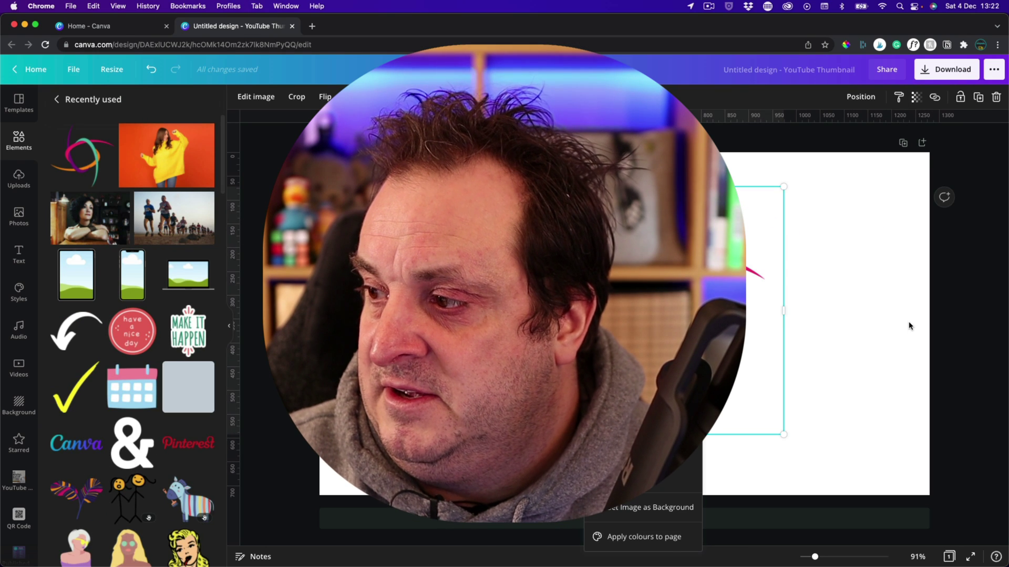
Step: Dismiss the context menu, select the woman photo and show its Position layering options
key("Escape")
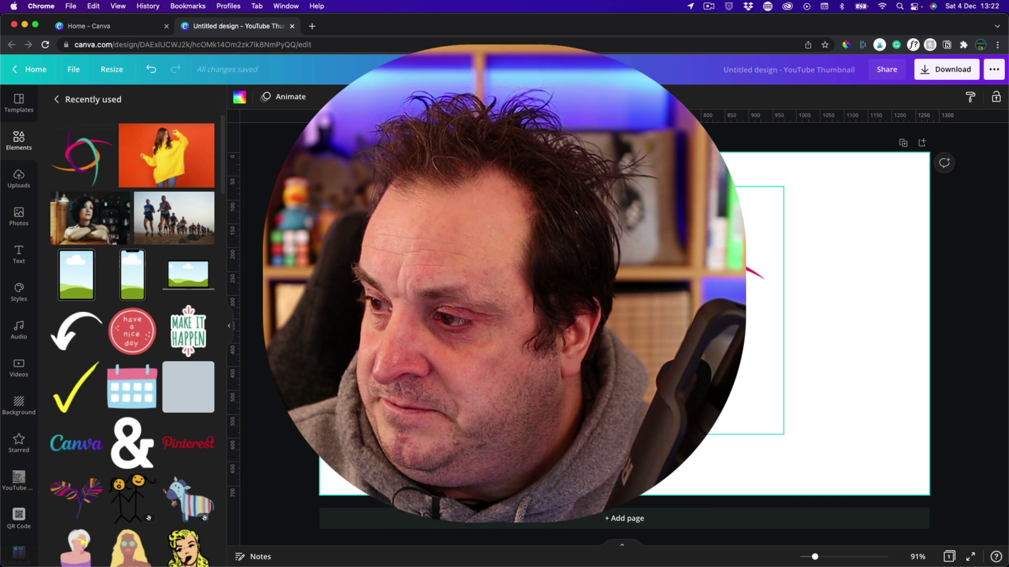
left_click(756, 315)
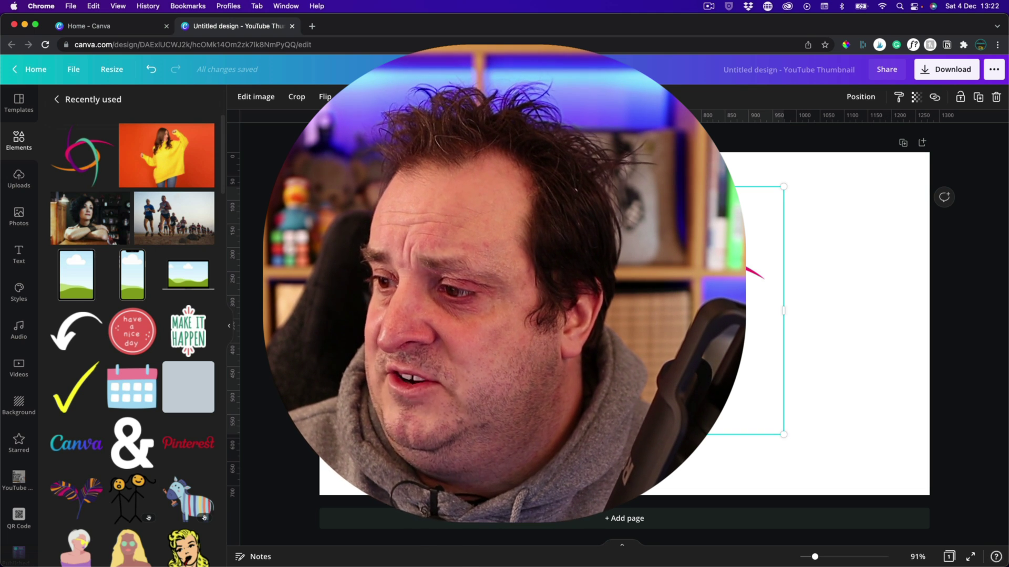
left_click(863, 98)
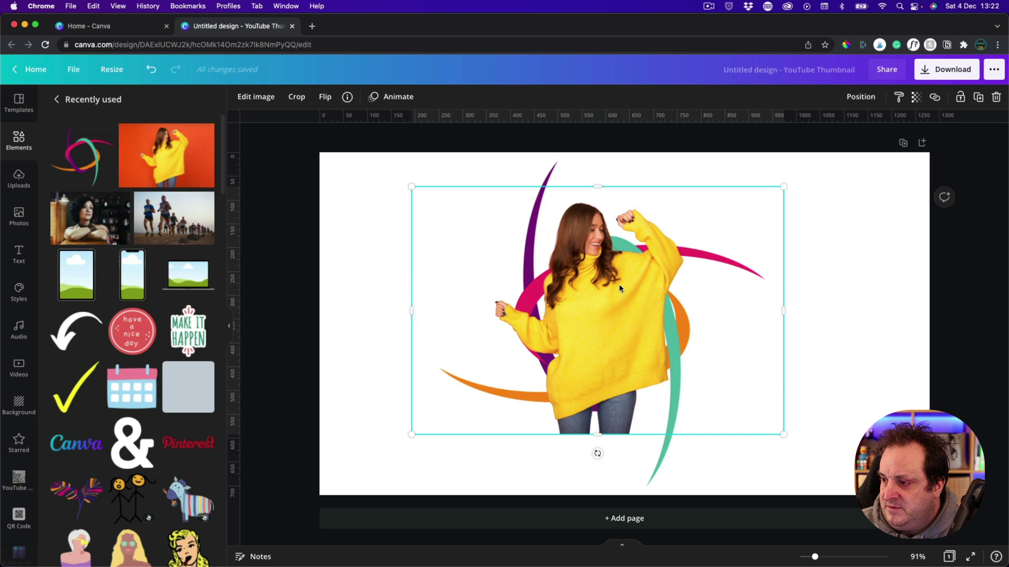
Step: Move the front woman copy aside, then realign it exactly over the rear copy
left_click_drag(619, 284, 794, 306)
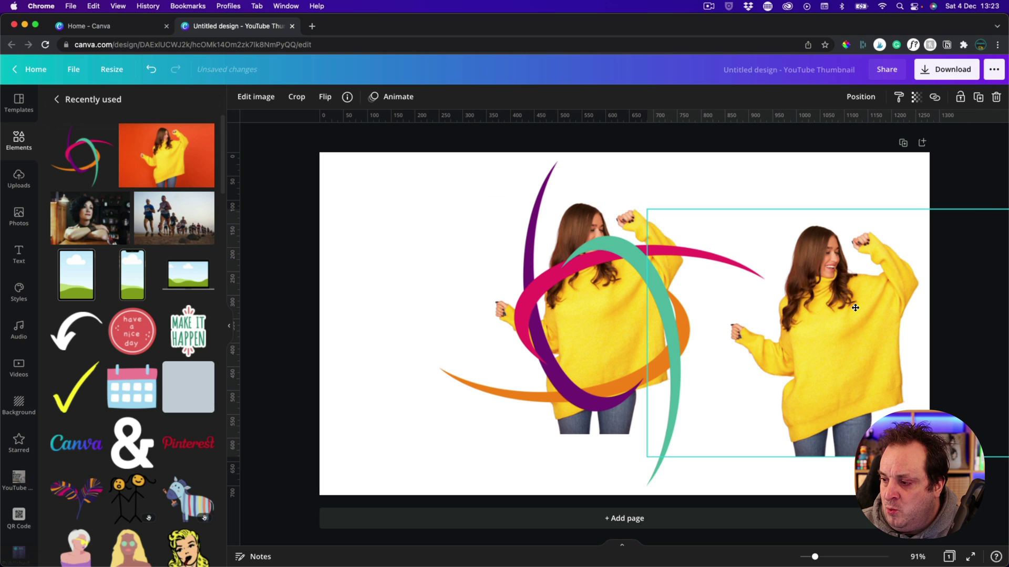
left_click_drag(855, 308, 620, 285)
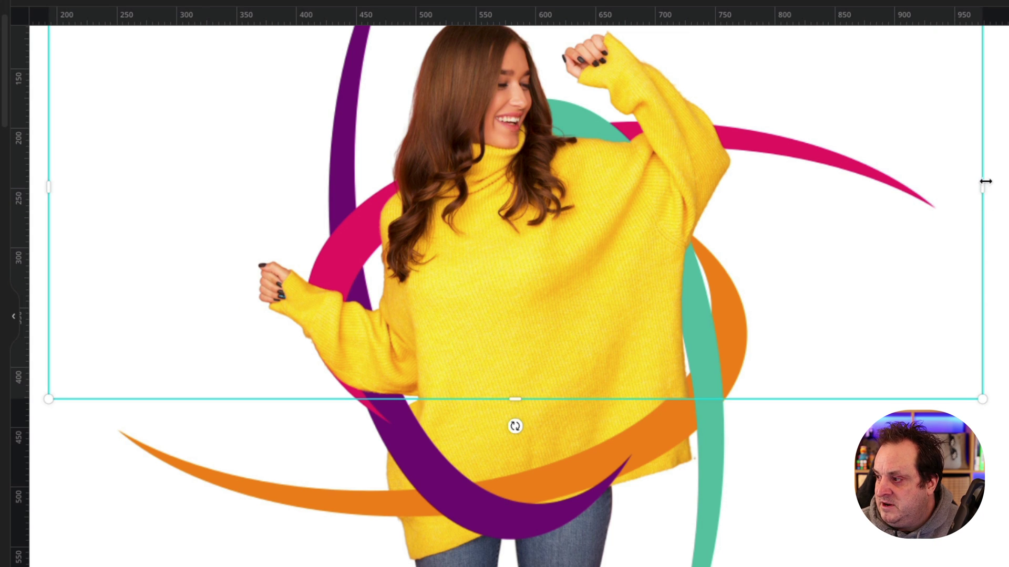
left_click_drag(982, 186, 649, 191)
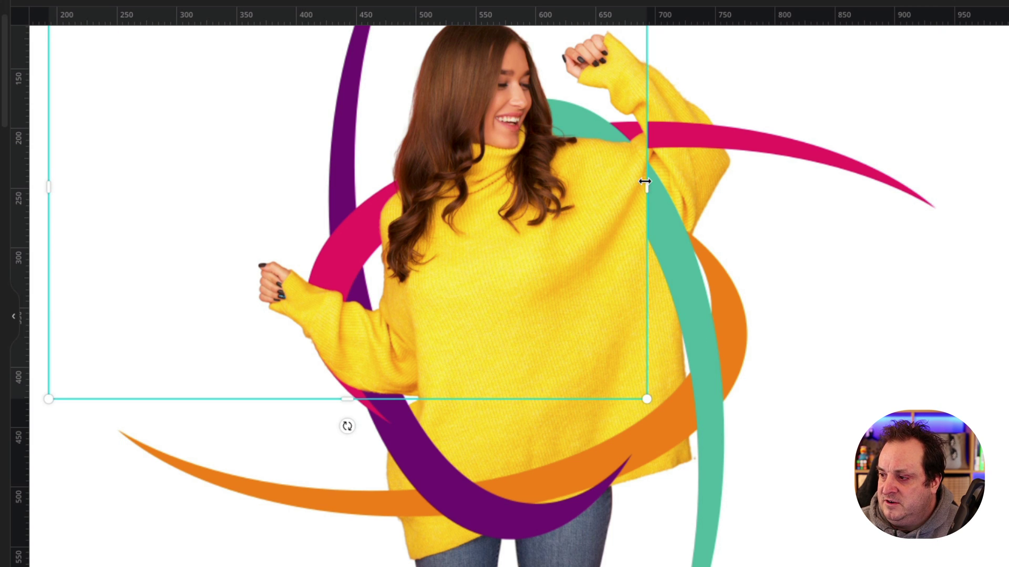
mouse_move(647, 186)
left_mouse_down()
mouse_move(726, 187)
mouse_move(660, 183)
left_mouse_up()
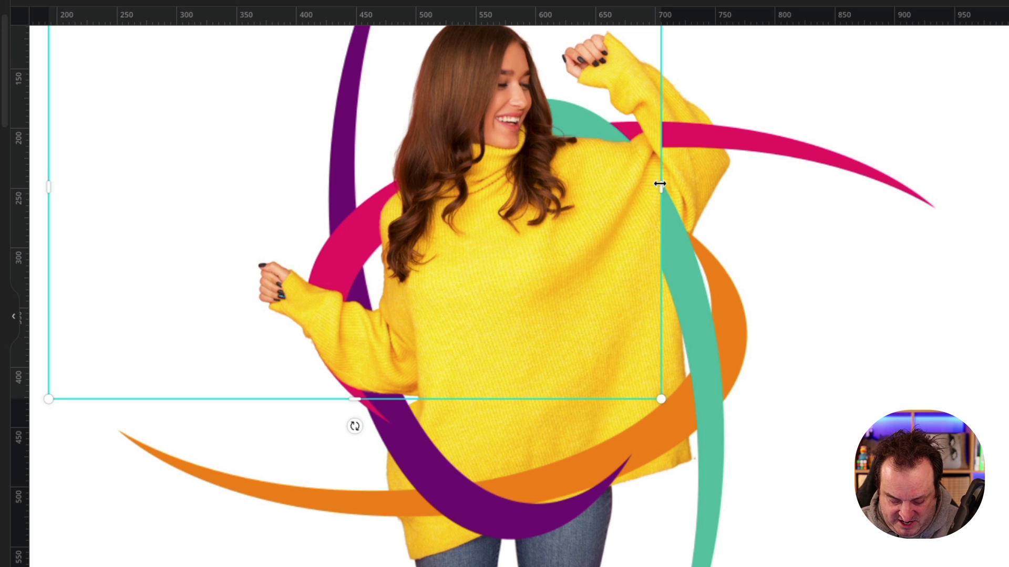
key("ctrl+z")
key("ctrl+z")
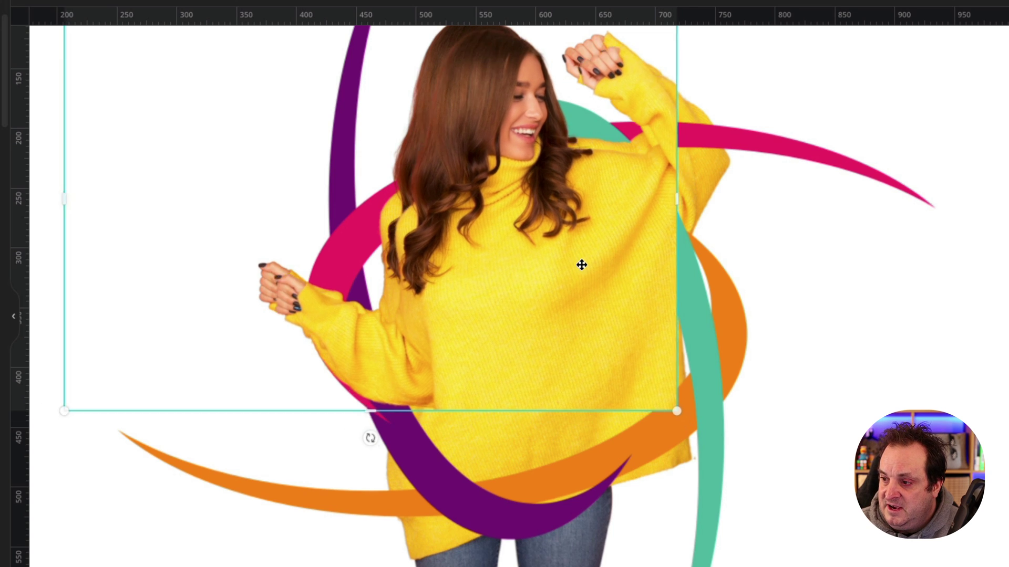
key("ctrl+z")
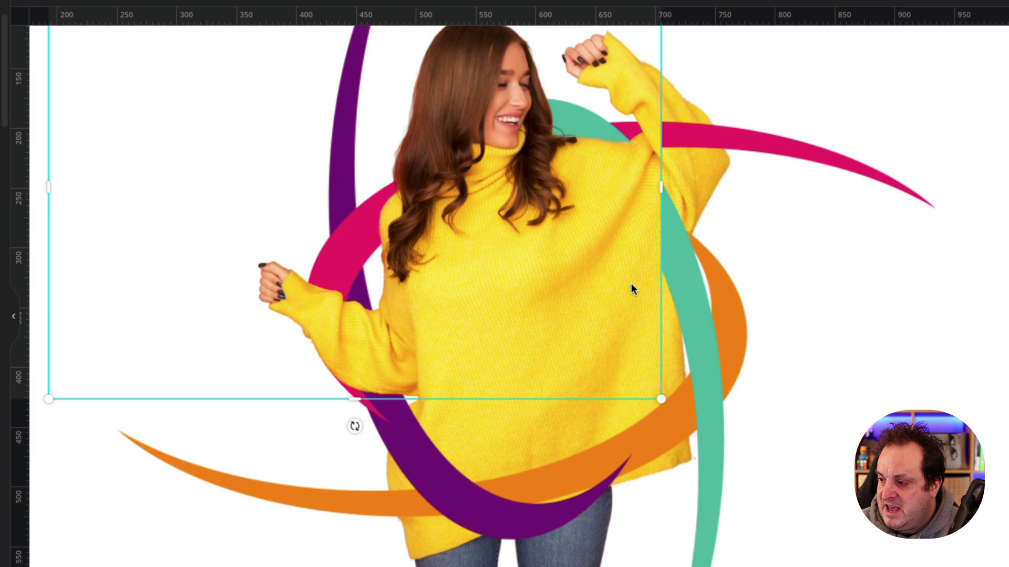
left_click_drag(666, 188, 752, 195)
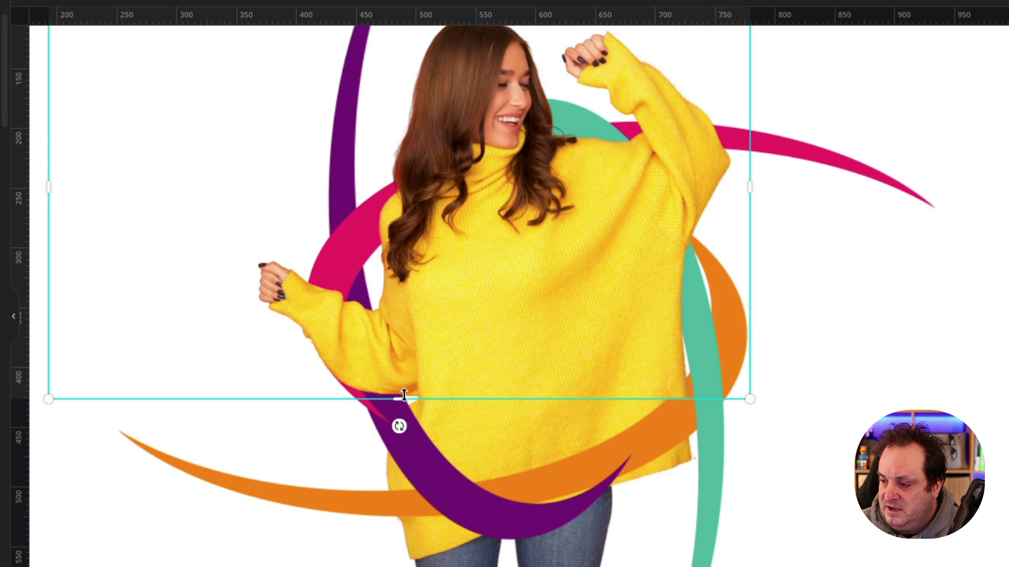
left_click_drag(404, 397, 405, 360)
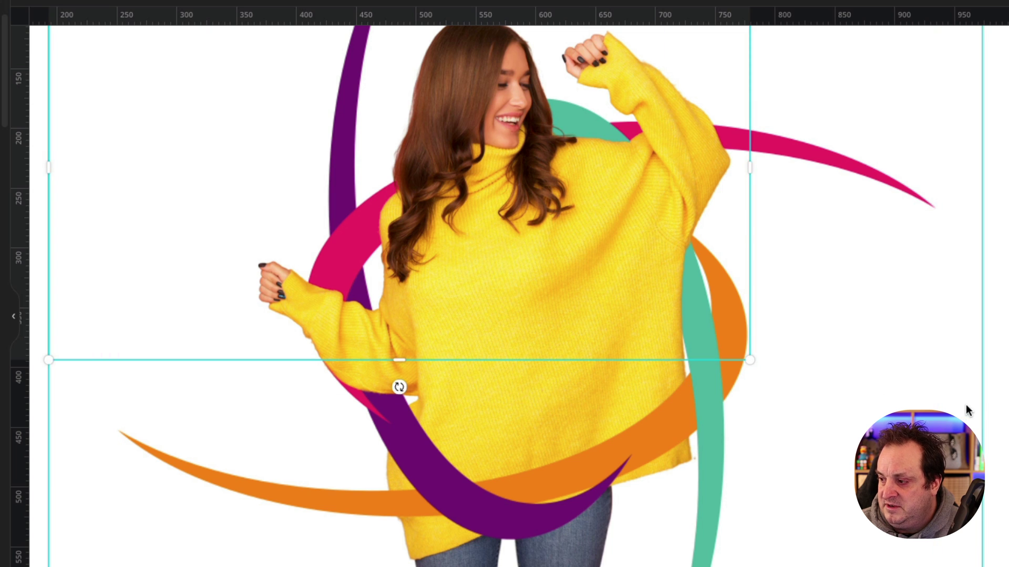
key("Escape")
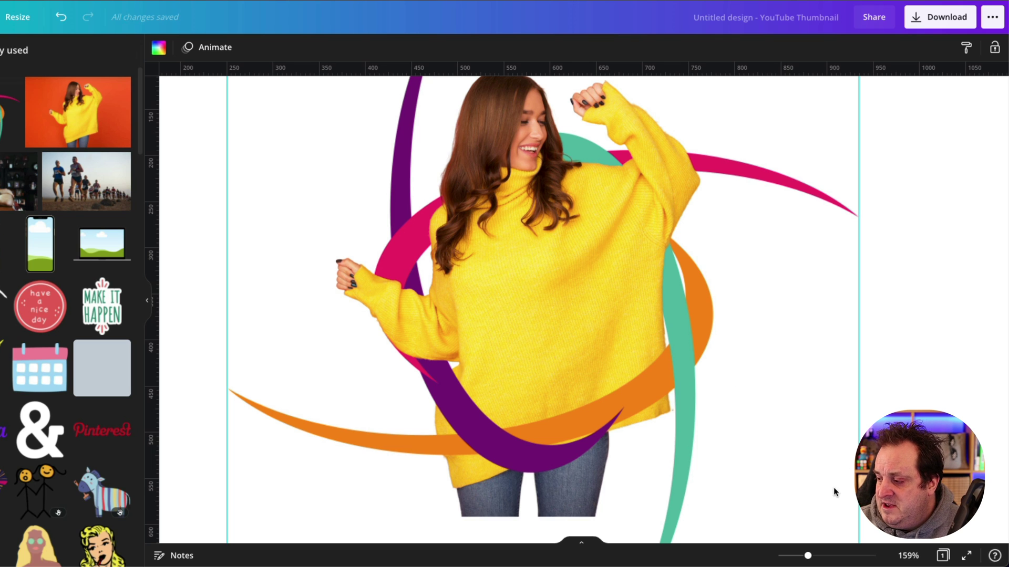
Step: Zoom out, select the swirl and woman together, and duplicate the page
left_click_drag(808, 555, 795, 554)
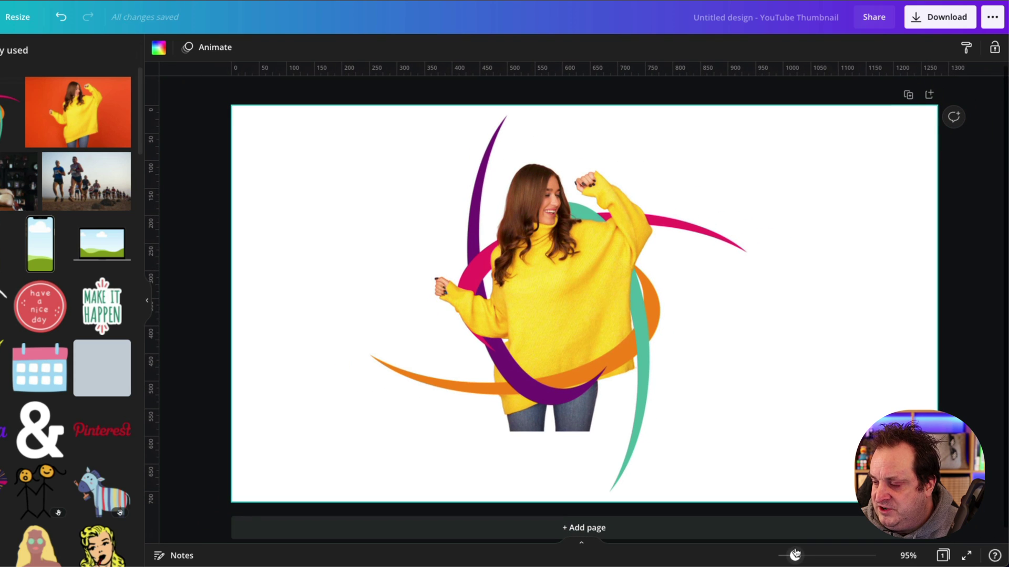
left_click(740, 145)
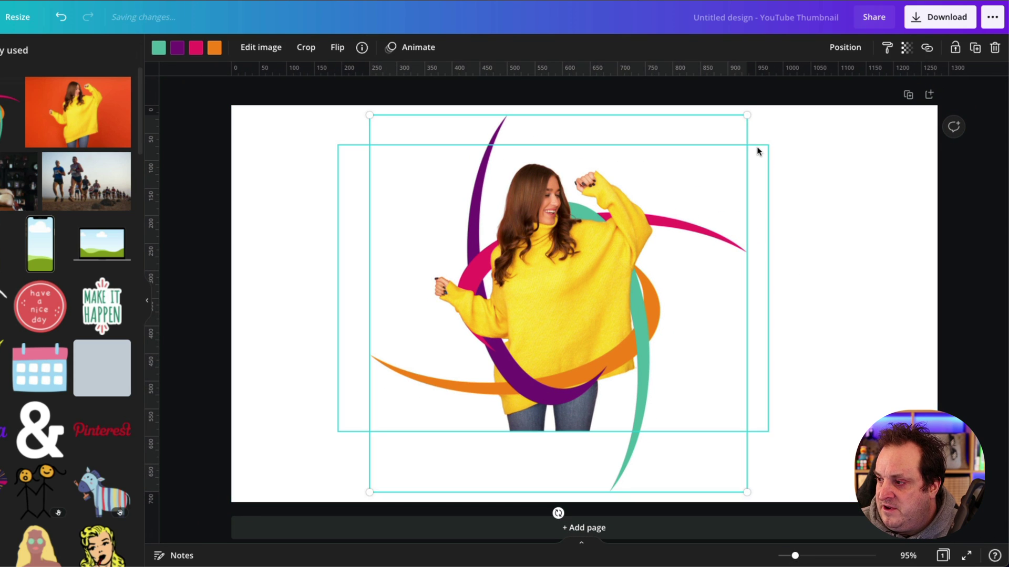
left_click_drag(787, 95, 462, 414)
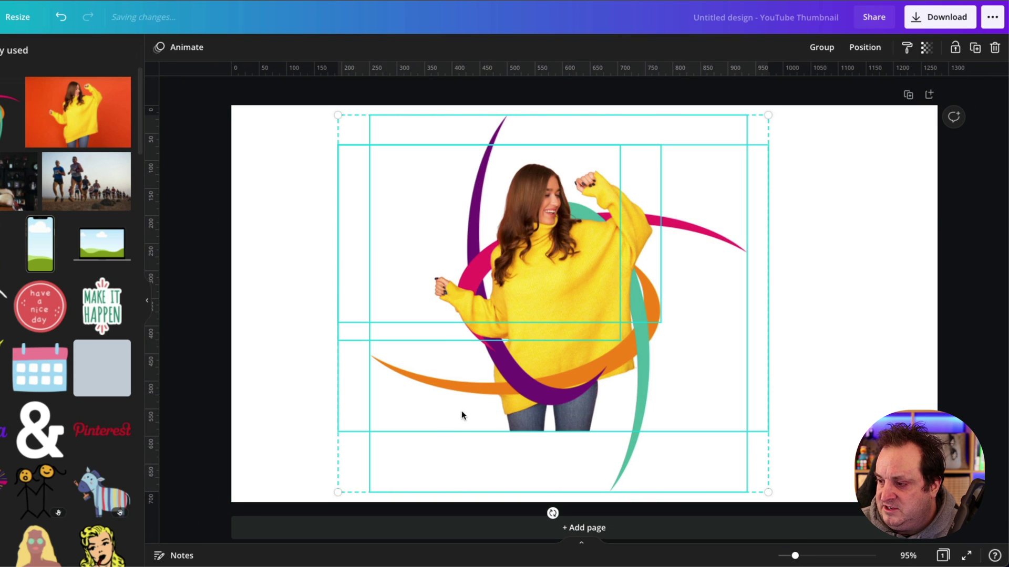
left_click(907, 94)
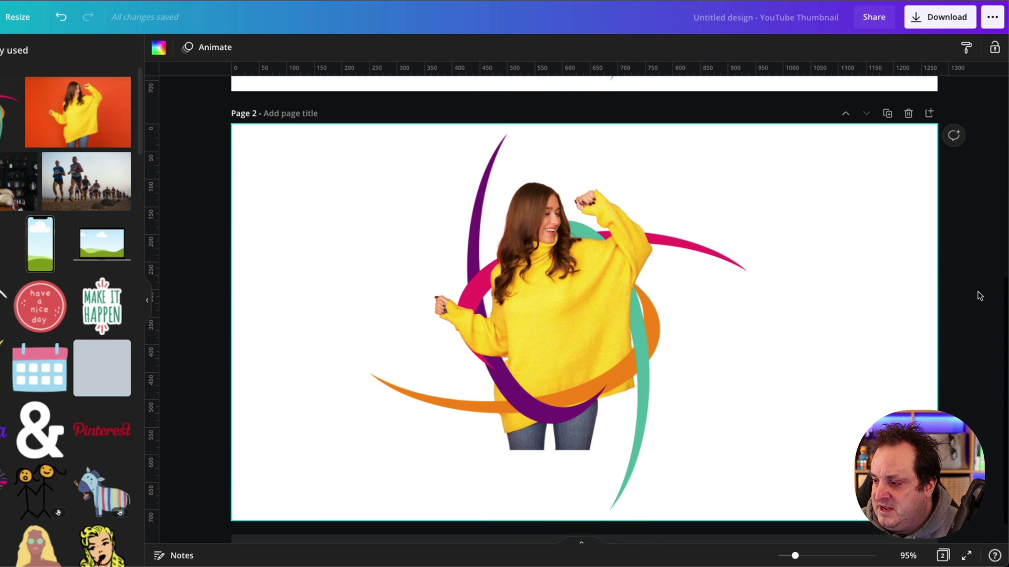
Step: On Page 2, move the swirl to the right edge and shrink it
left_click(676, 423)
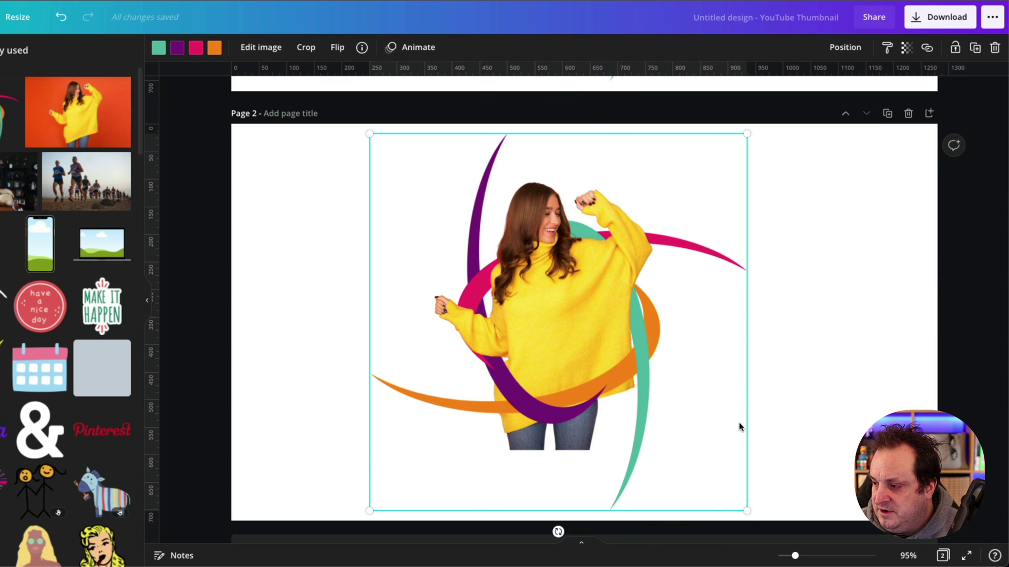
left_click_drag(740, 427, 864, 416)
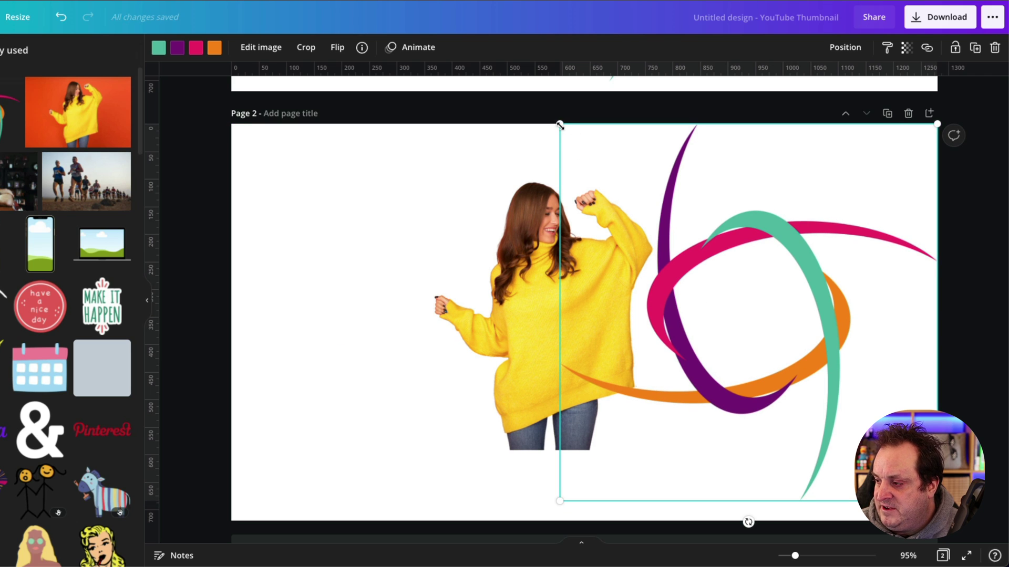
left_click_drag(560, 125, 639, 205)
left_click_drag(819, 308, 817, 262)
Step: Spread the woman cut-outs apart, then align the upper cut-out with the right-hand woman
left_click(552, 261)
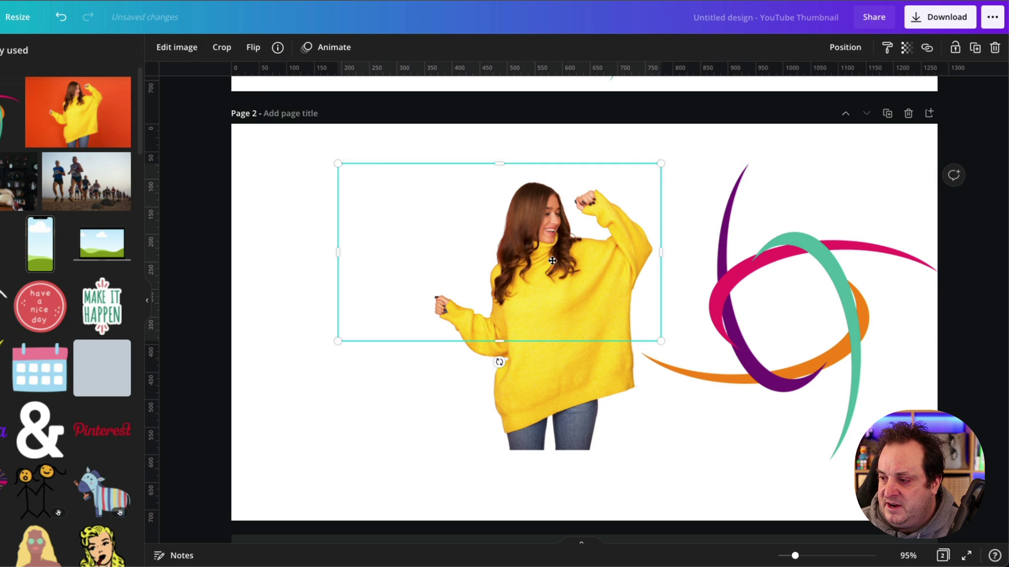
left_click_drag(553, 261, 414, 221)
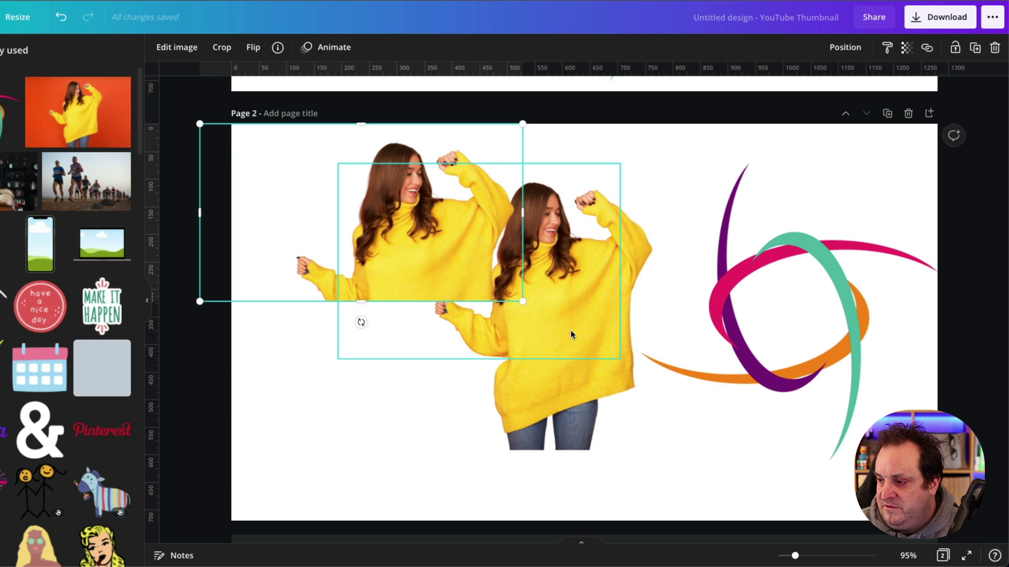
left_click_drag(572, 334, 415, 439)
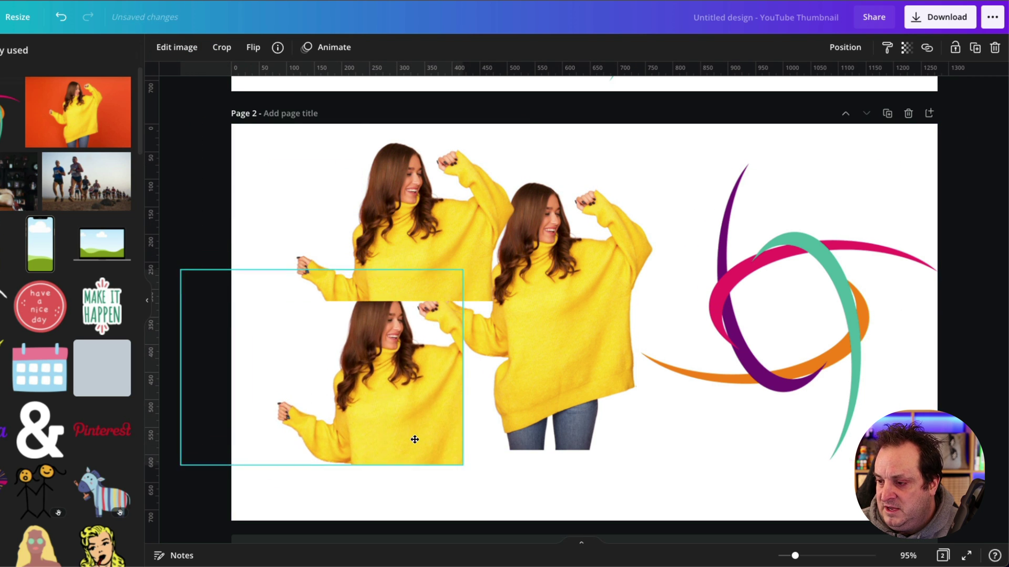
left_click_drag(578, 364, 790, 336)
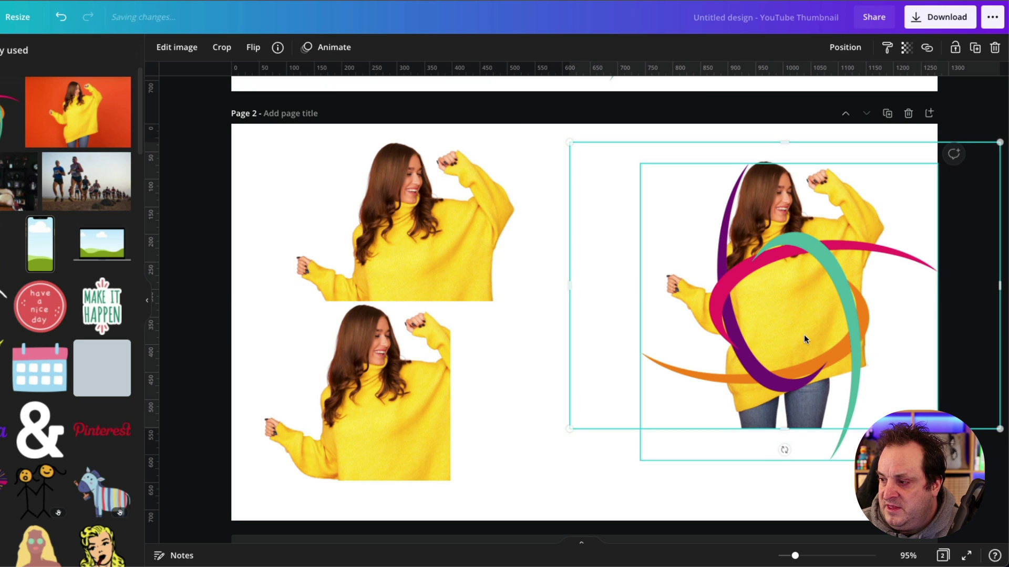
left_click_drag(424, 248, 795, 266)
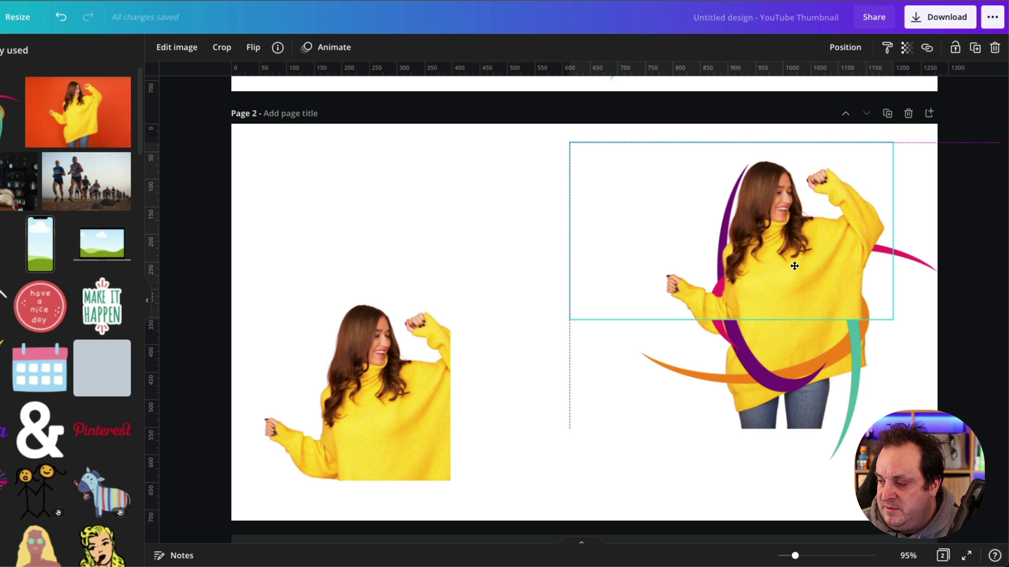
mouse_move(780, 265)
left_mouse_down()
mouse_move(508, 255)
mouse_move(814, 251)
mouse_move(783, 260)
left_mouse_up()
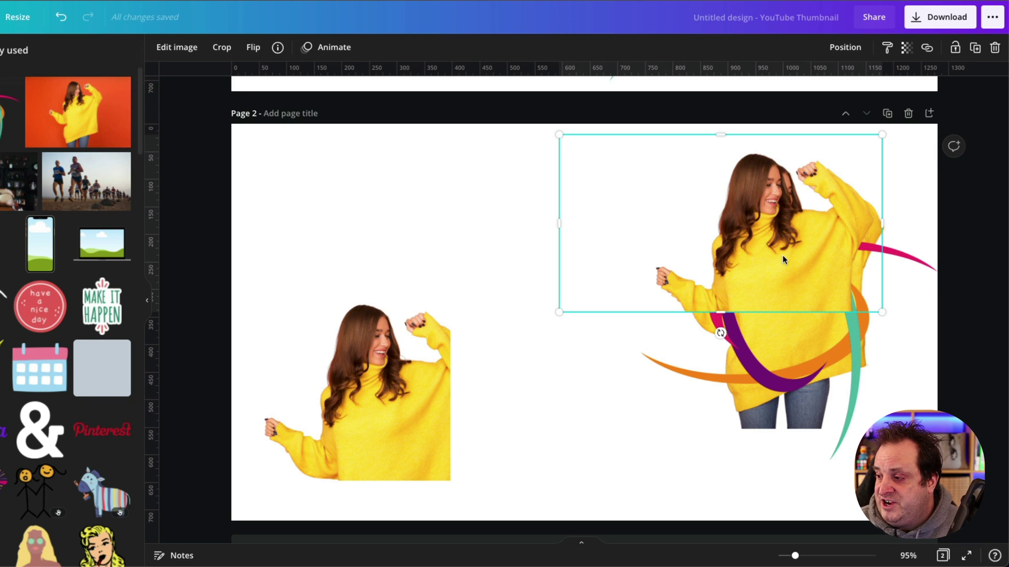
Step: Move the swirl between the two women and slide the upper cut-out left over it
left_click_drag(738, 401, 508, 402)
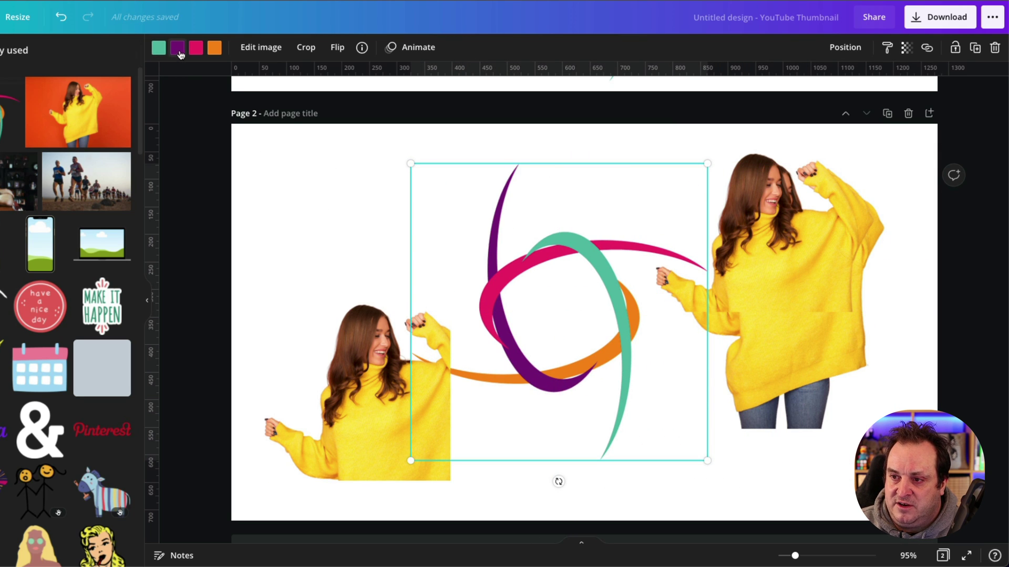
left_click(788, 236)
left_click(477, 232)
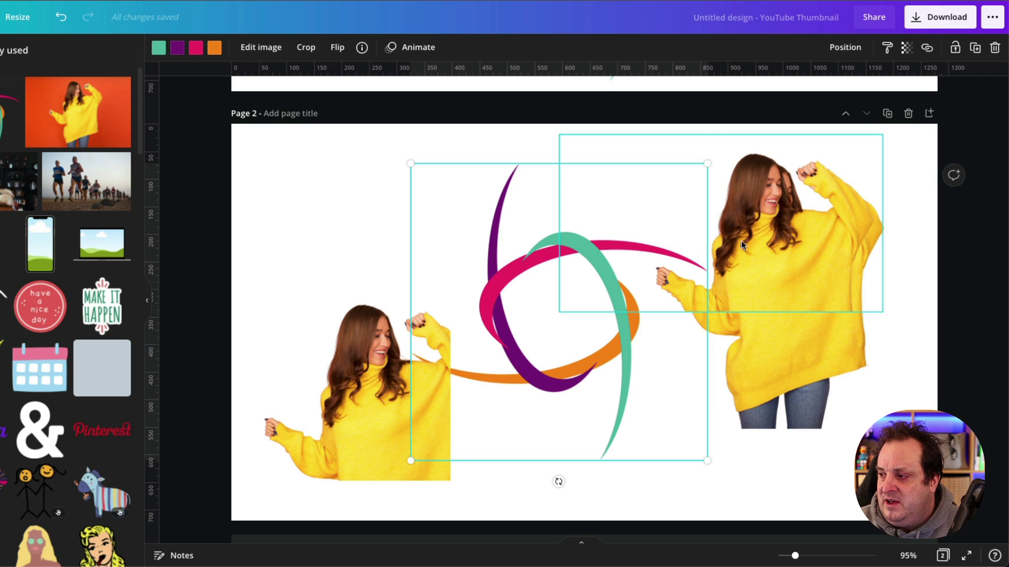
left_click_drag(795, 240, 582, 238)
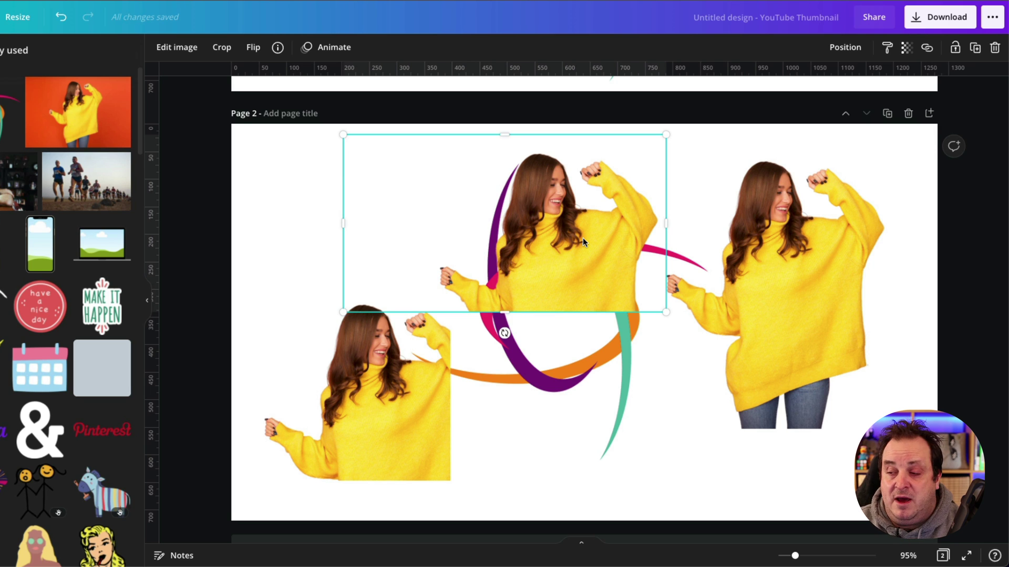
left_click_drag(577, 240, 506, 237)
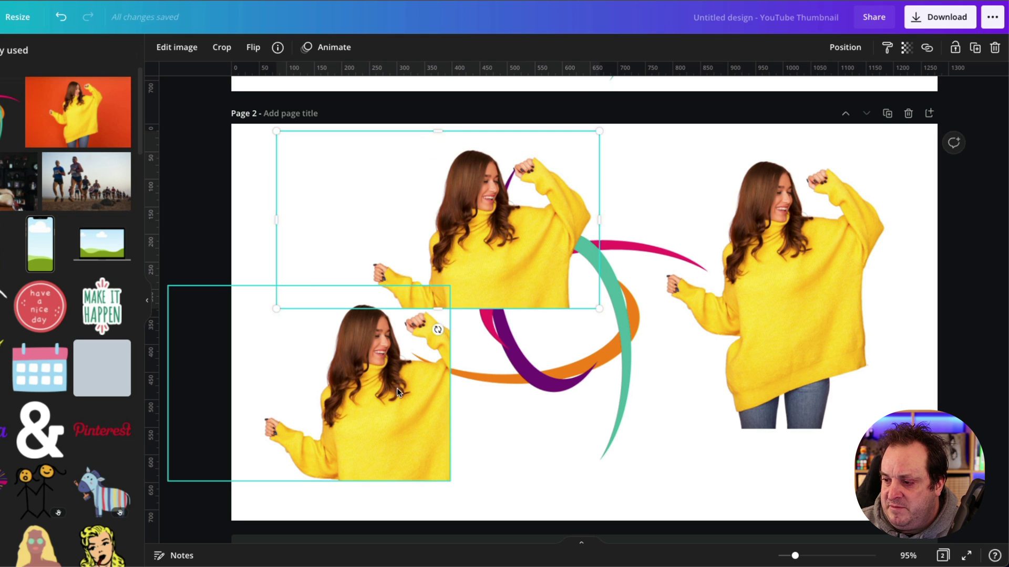
Step: Gather the woman cut-outs together over the swirl and select the upper cut-out
left_click_drag(398, 391, 467, 326)
left_click_drag(597, 275, 557, 277)
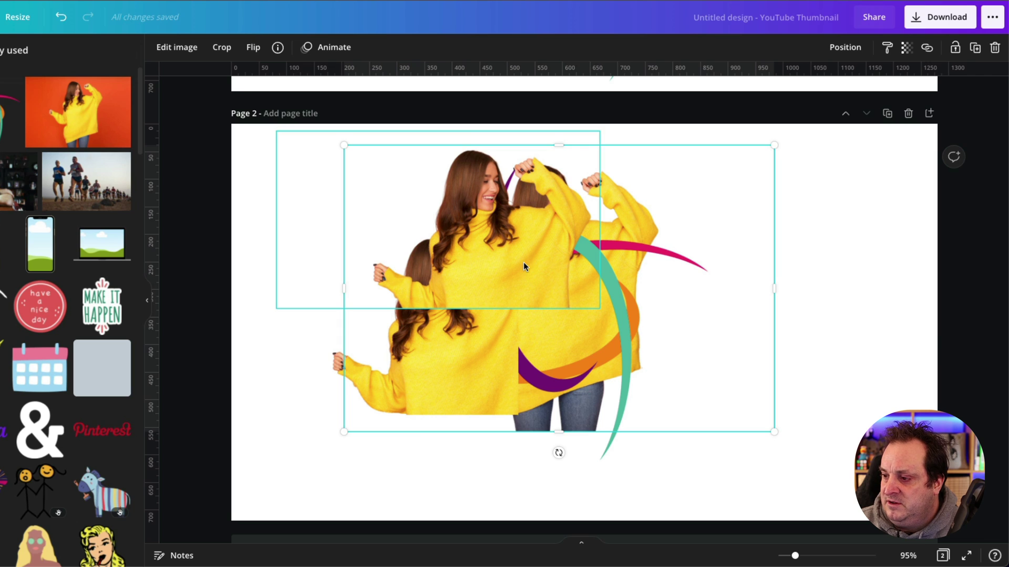
left_click(471, 252)
Step: Adjust the upper cut-out's layer order, finally bringing it to the front
left_click(844, 46)
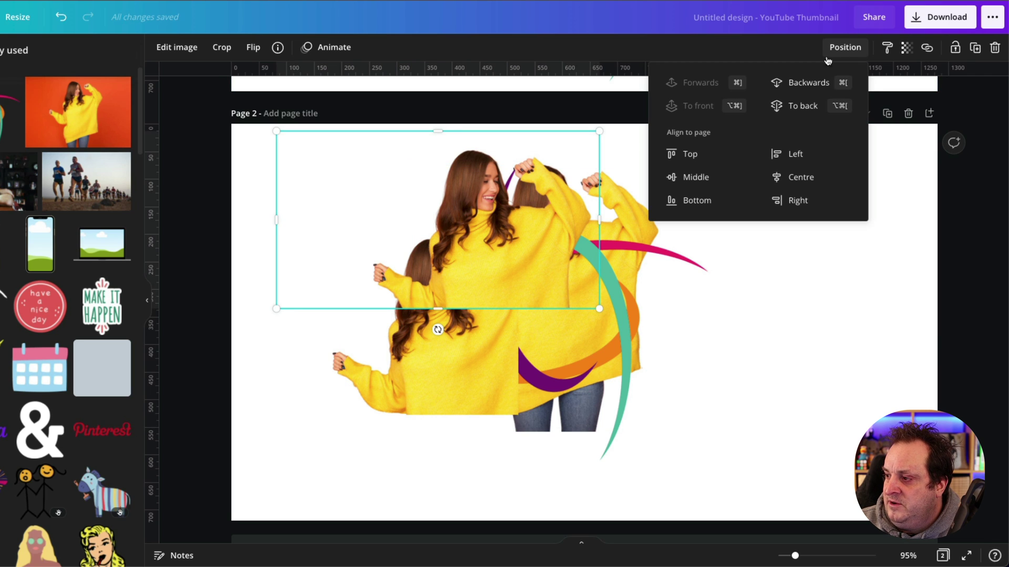
left_click(802, 84)
left_click(736, 83)
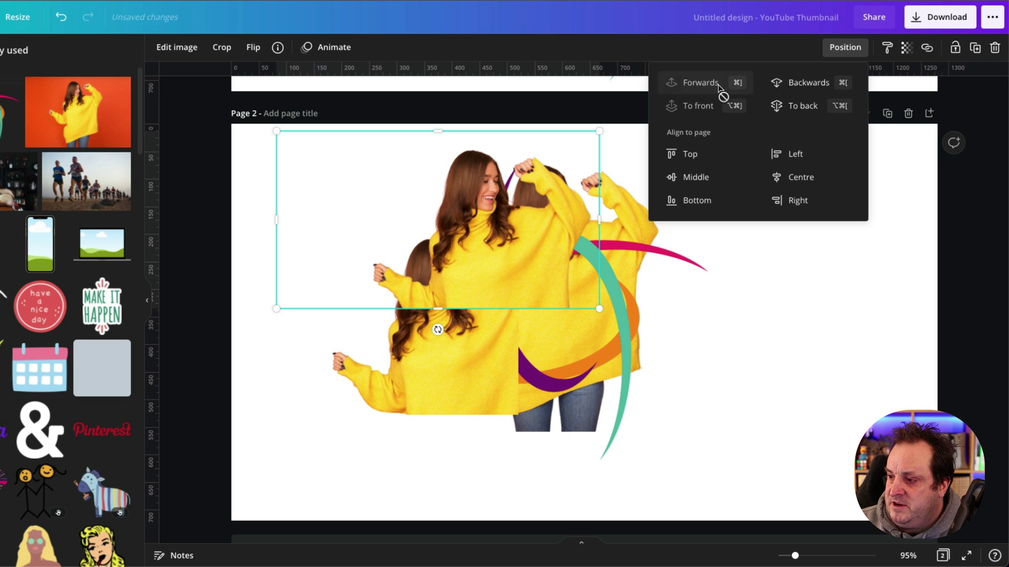
left_click(790, 87)
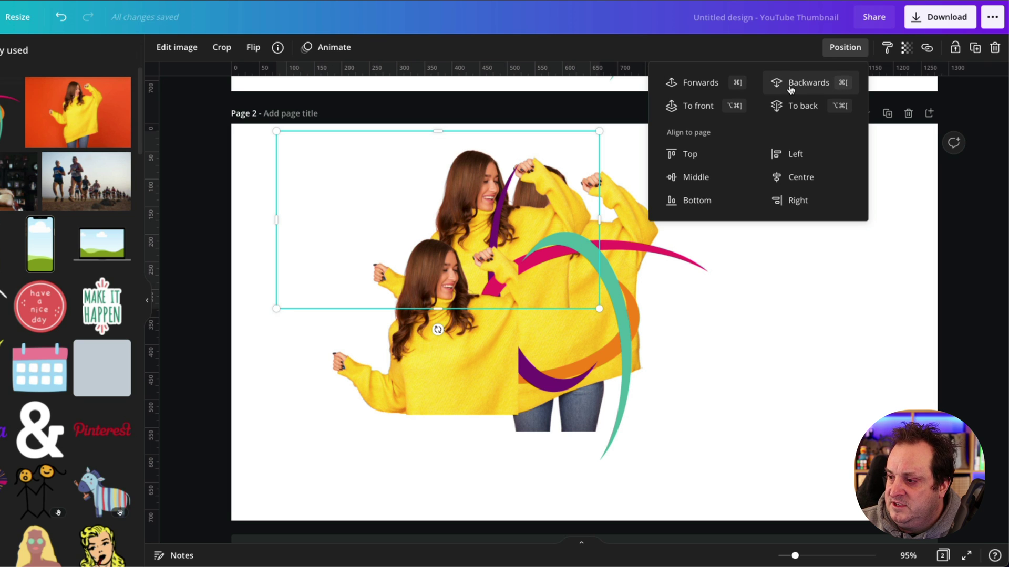
left_click(792, 88)
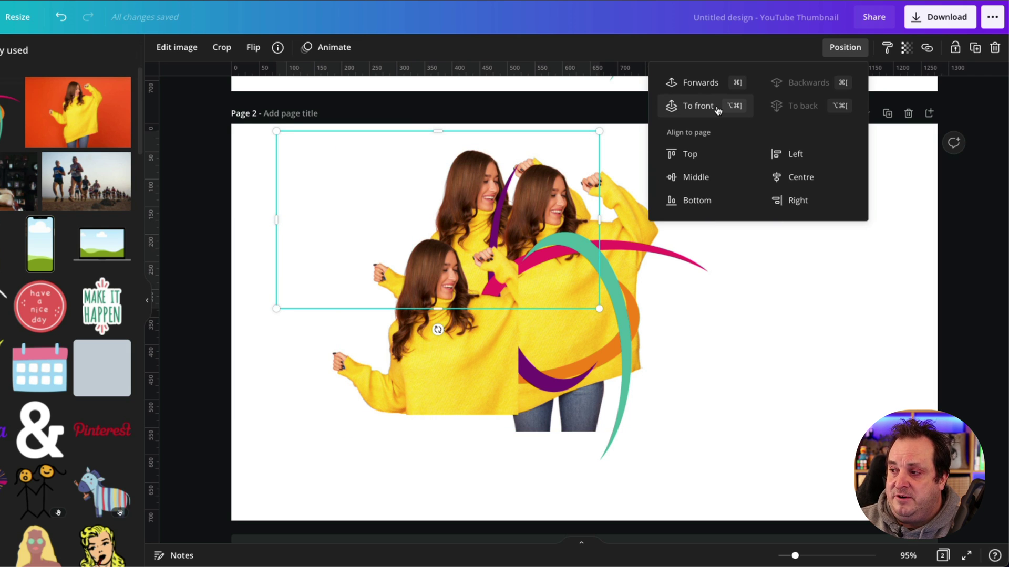
left_click(698, 105)
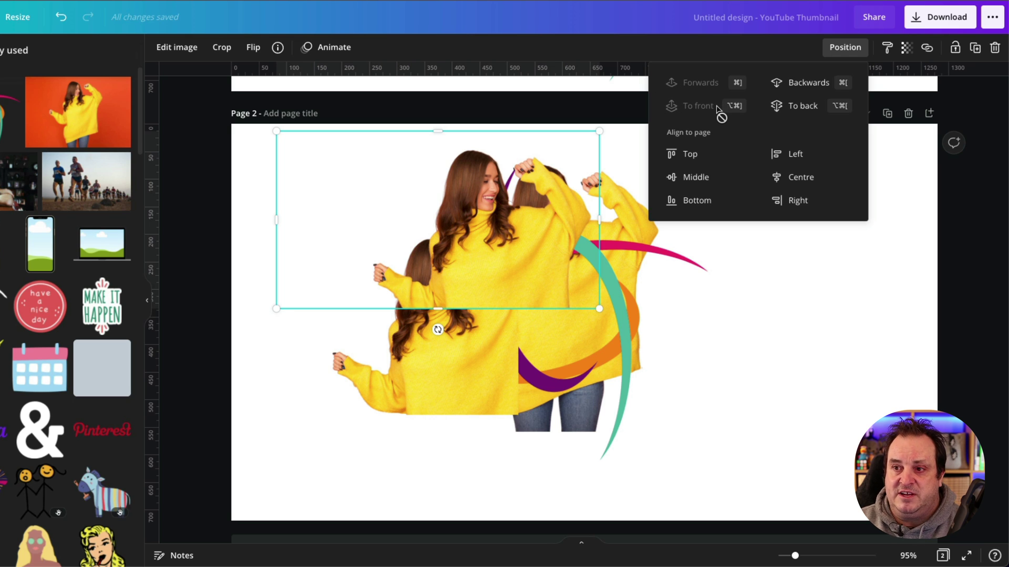